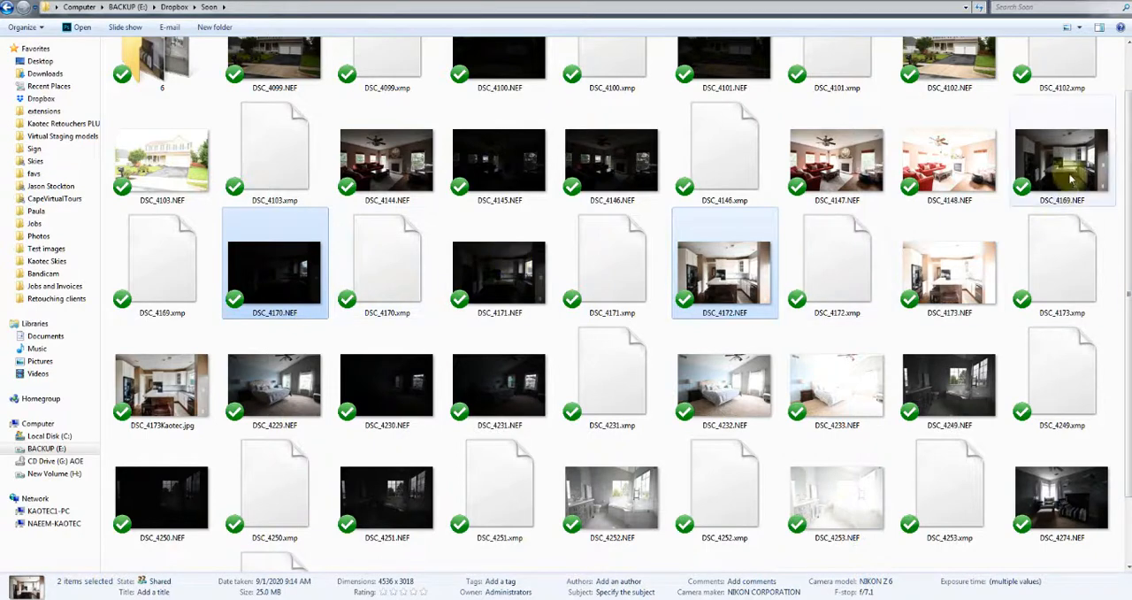
# Open the kitchen exposures DSC_4169.NEF, DSC_4170.NEF and DSC_4172.NEF together in Photoshop's Camera Raw
pyautogui.keyDown('ctrl'); pyautogui.click(1070, 175); pyautogui.keyUp('ctrl')
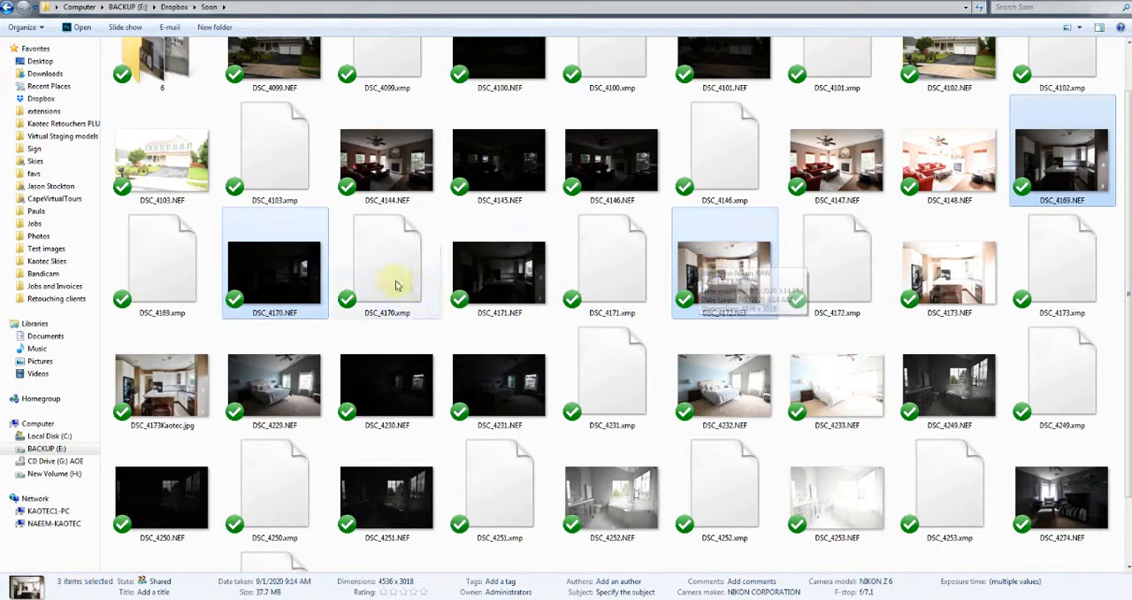
pyautogui.moveTo(303, 263); pyautogui.dragTo(420, 394)
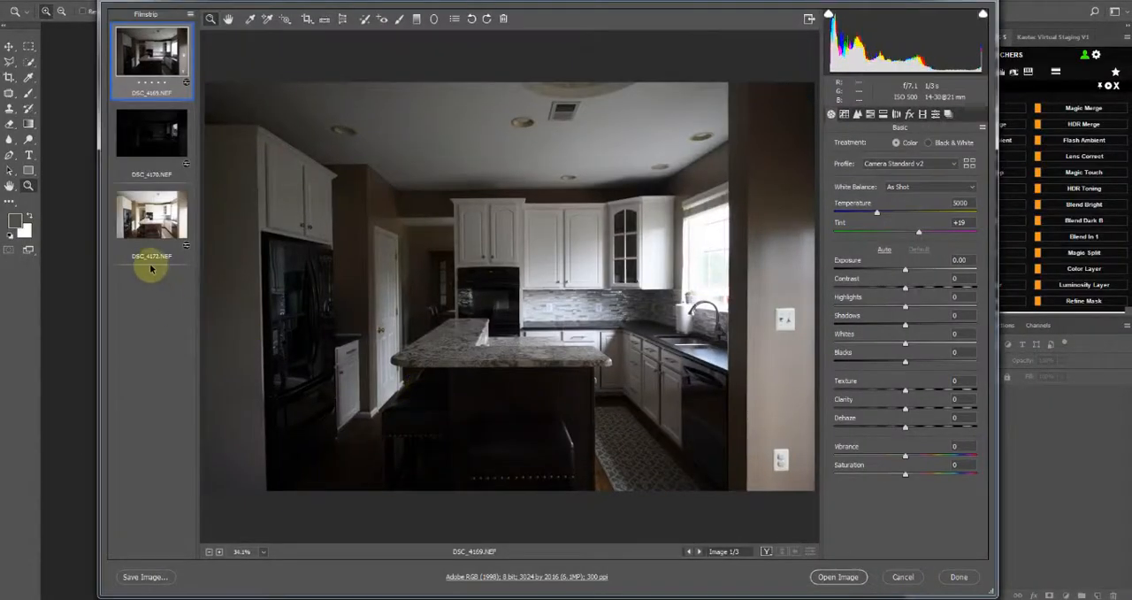
# Raise the Shadows of the bright exposure DSC_4172.NEF to +31
pyautogui.click(152, 212)
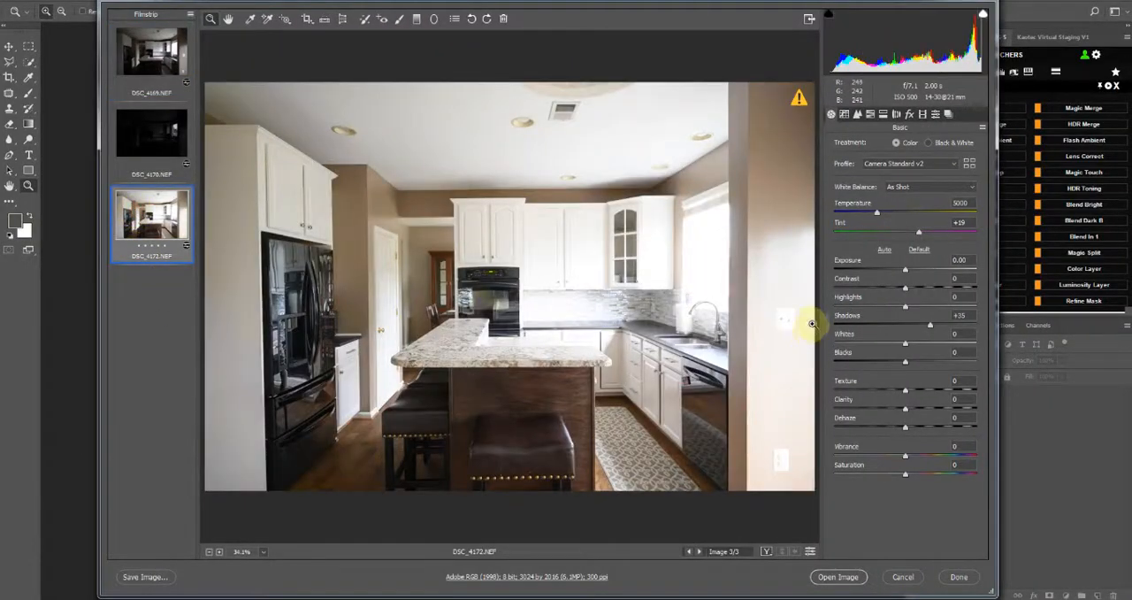
pyautogui.click(960, 315)
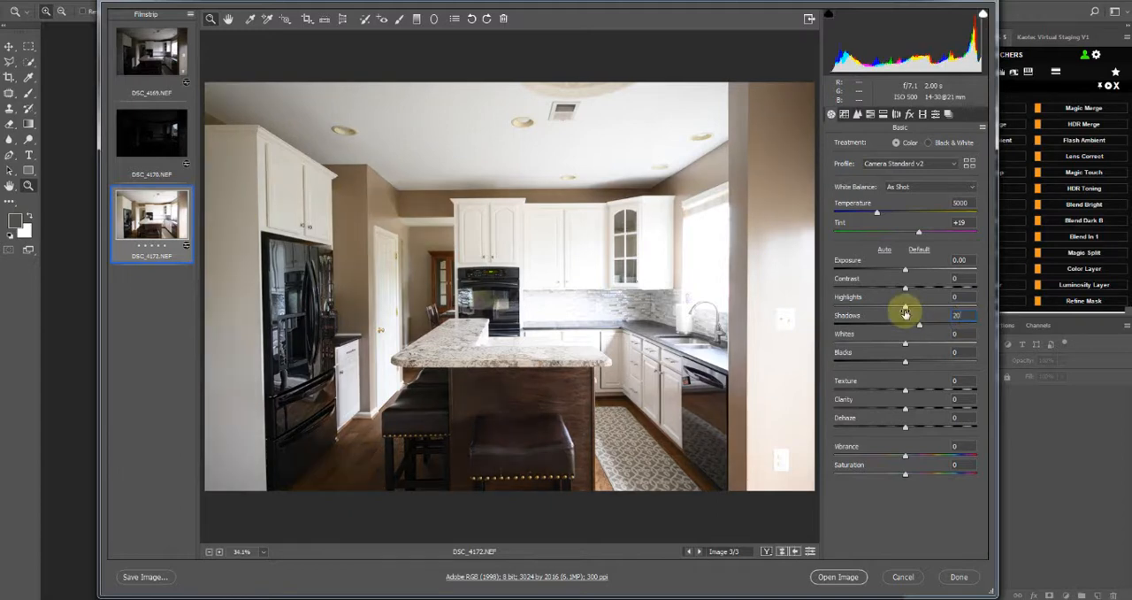
pyautogui.moveTo(966, 317); pyautogui.dragTo(918, 327)
pyautogui.doubleClick(918, 327)
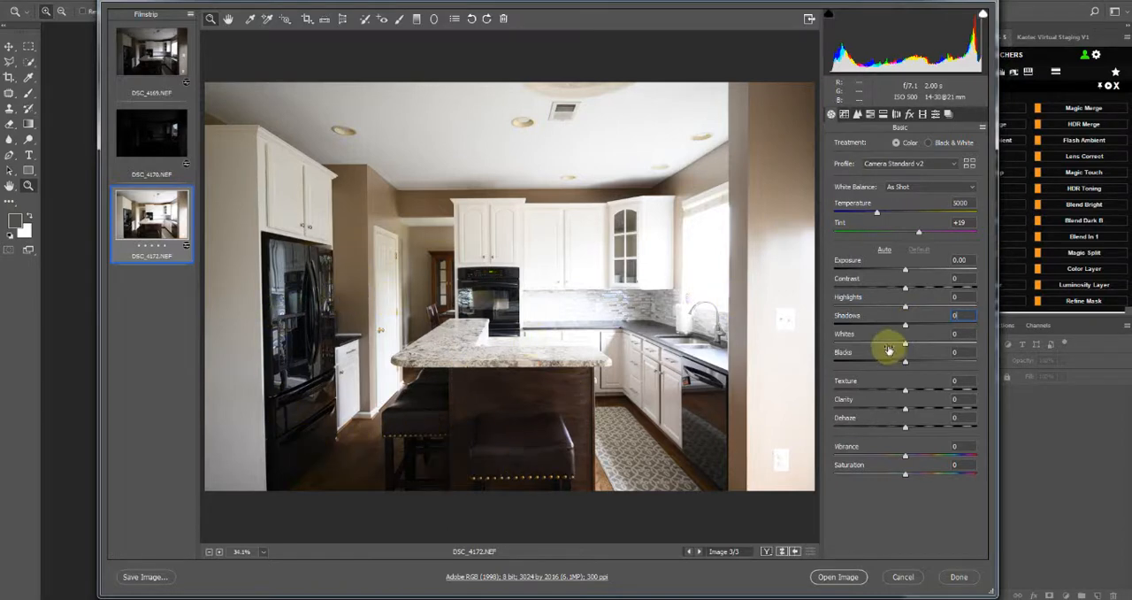
pyautogui.moveTo(907, 325); pyautogui.dragTo(928, 325)
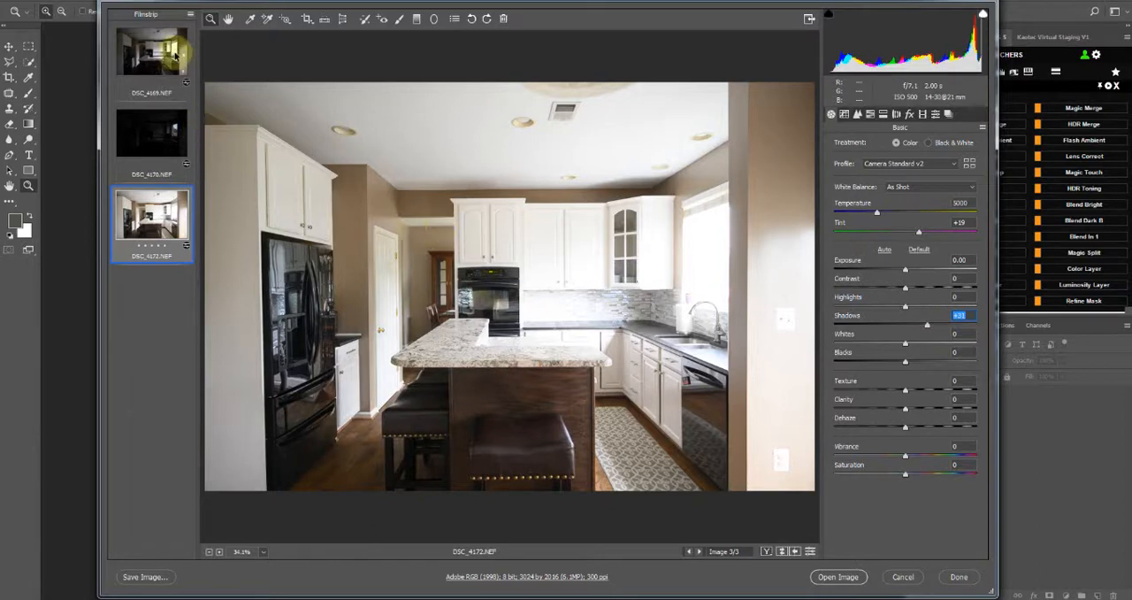
# Open all three raw exposures as normal images and stack them as layers in one document
pyautogui.hotkey('ctrl', 'a')
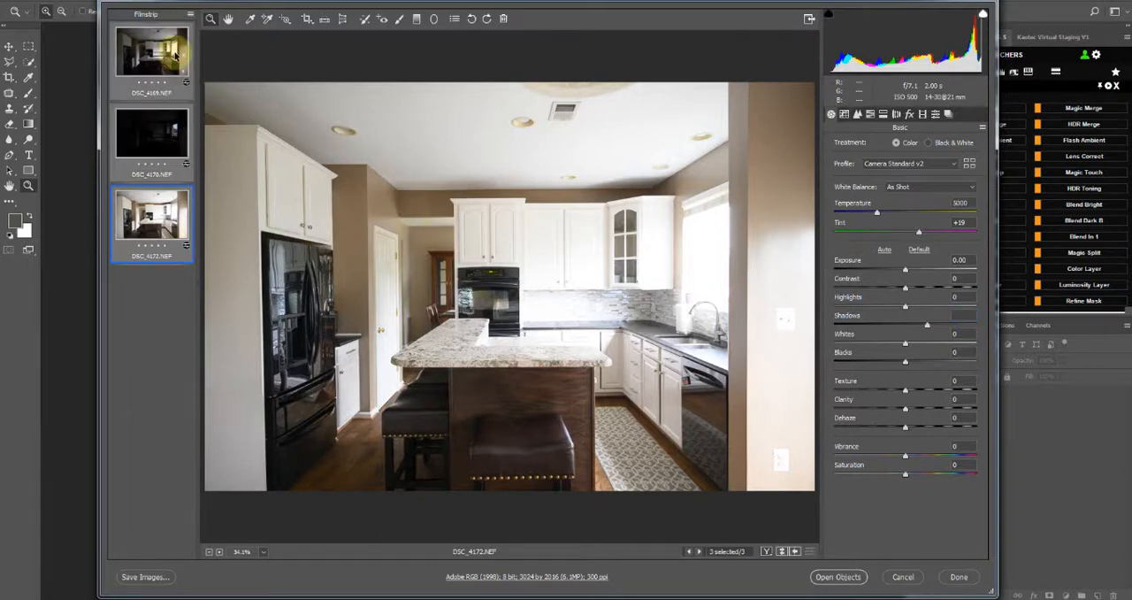
pyautogui.click(165, 222)
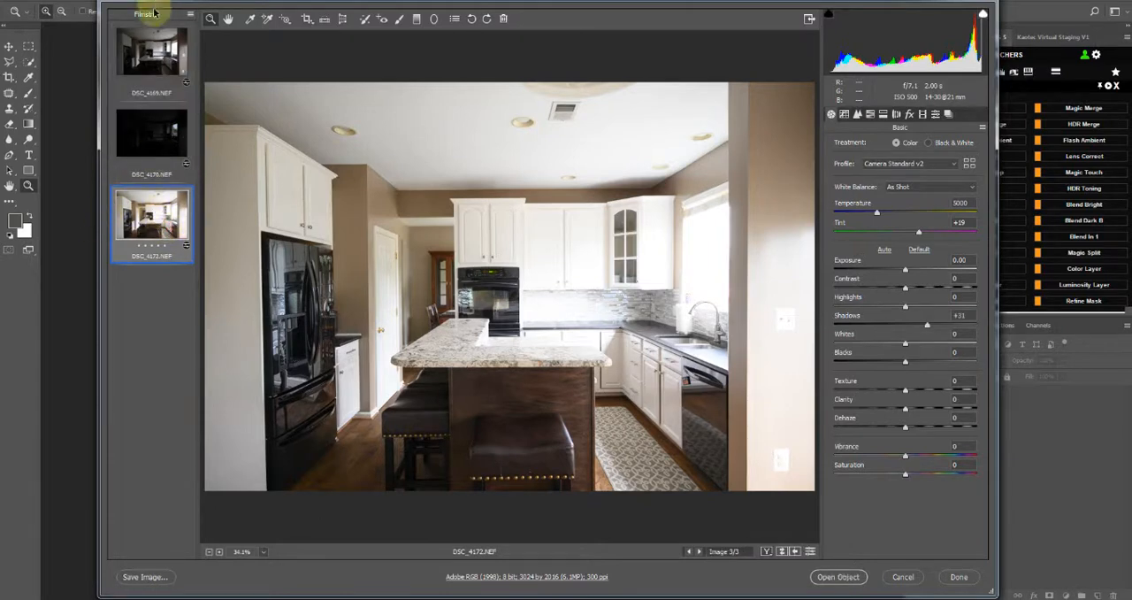
pyautogui.keyDown('shift'); pyautogui.click(154, 52); pyautogui.keyUp('shift')
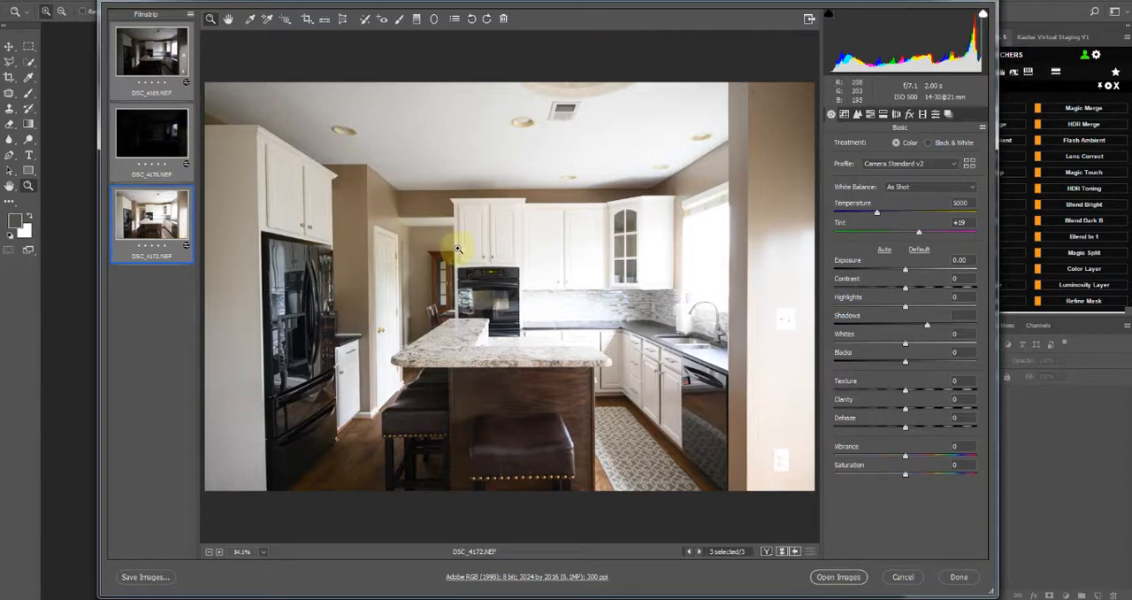
pyautogui.click(837, 576)
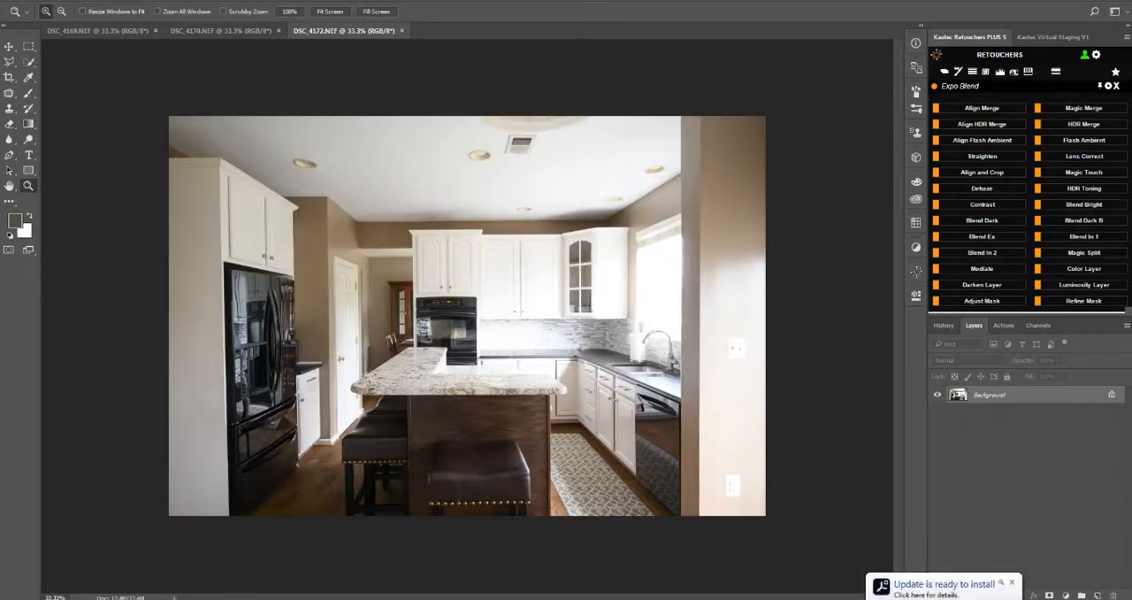
pyautogui.click(1013, 584)
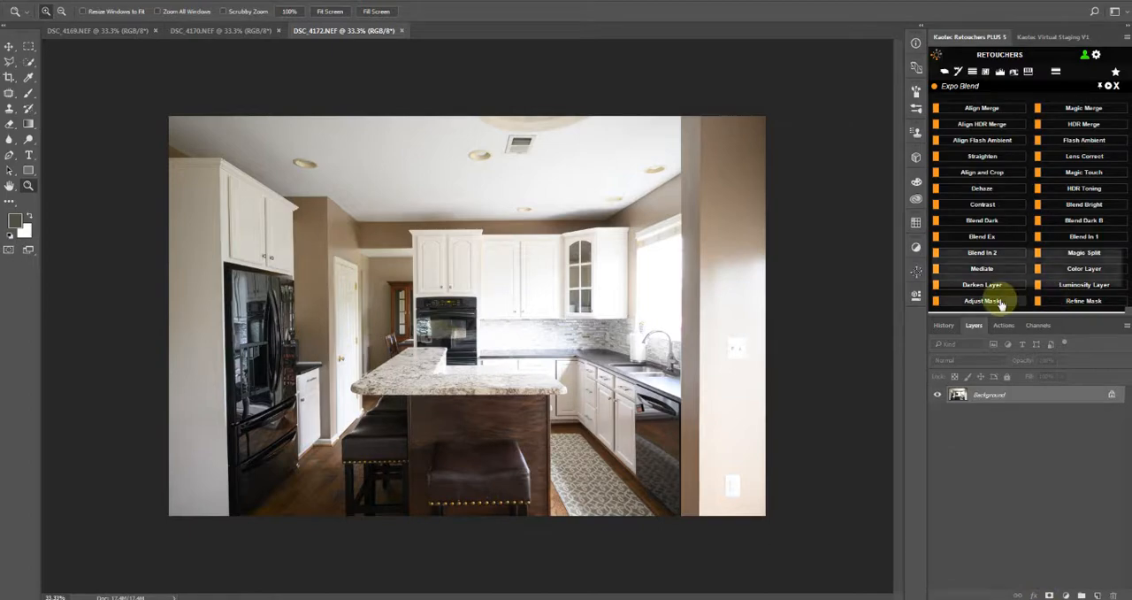
pyautogui.click(1055, 74)
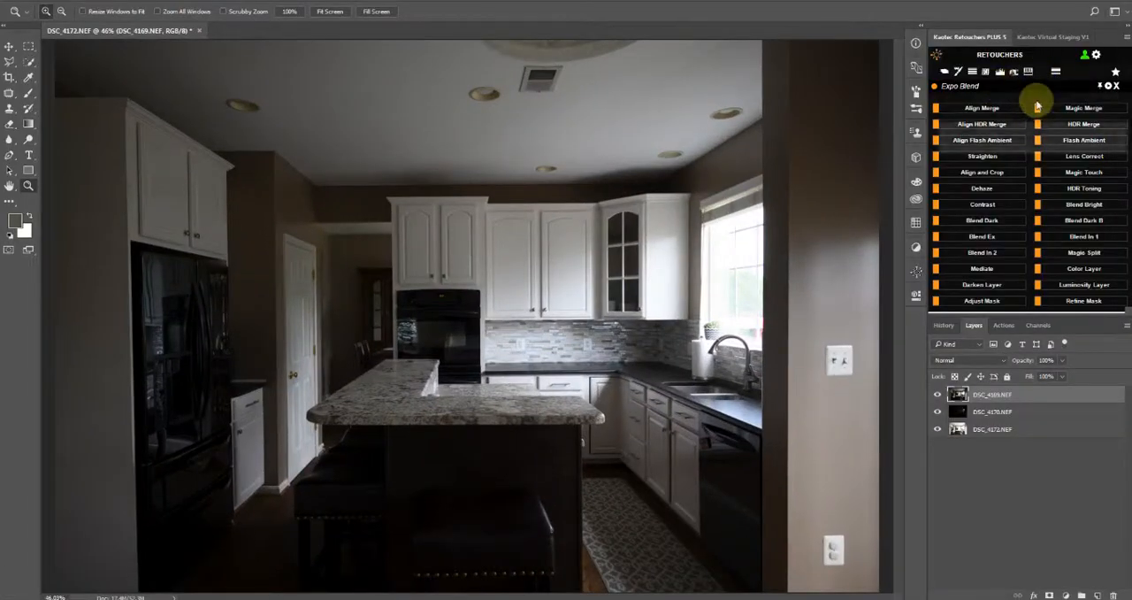
# Run HDR Merge from the Expo Blend tools on the three stacked exposure layers
pyautogui.click(1032, 76)
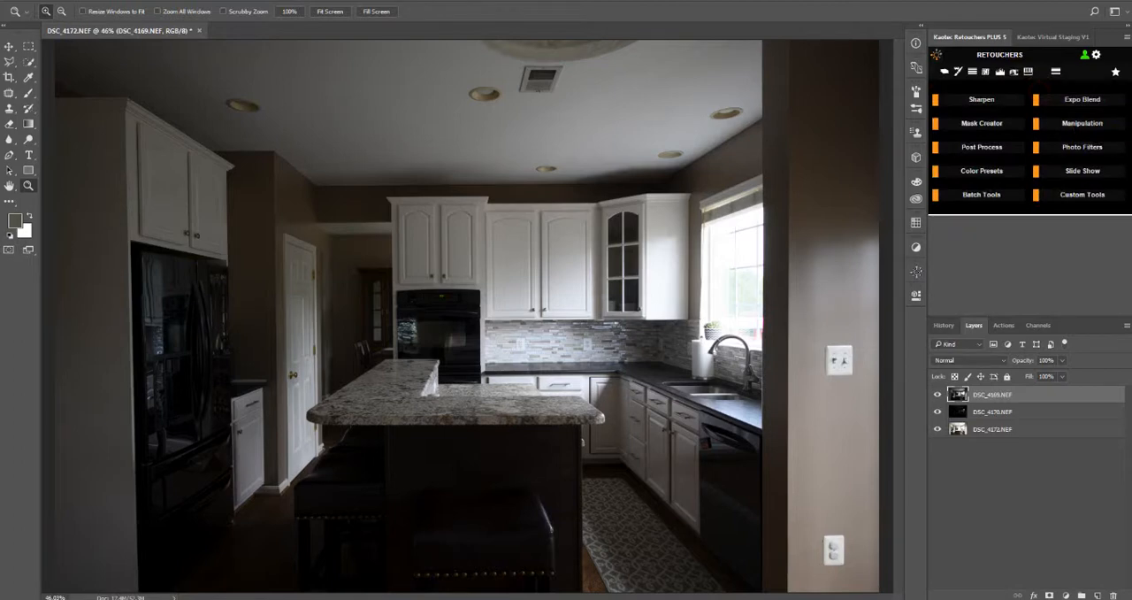
pyautogui.click(1090, 102)
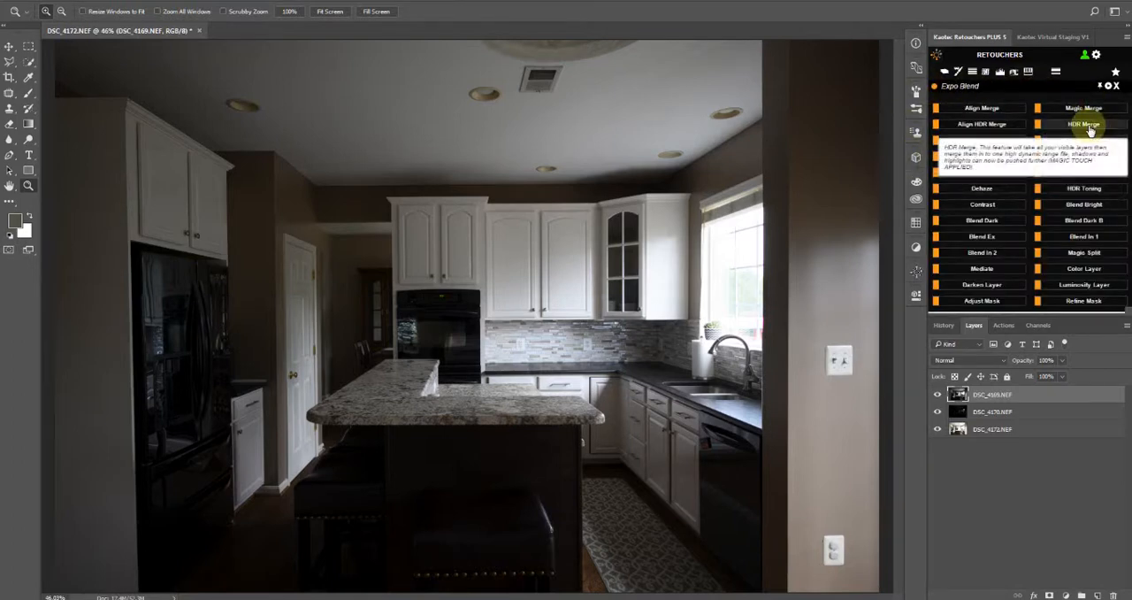
pyautogui.click(1090, 129)
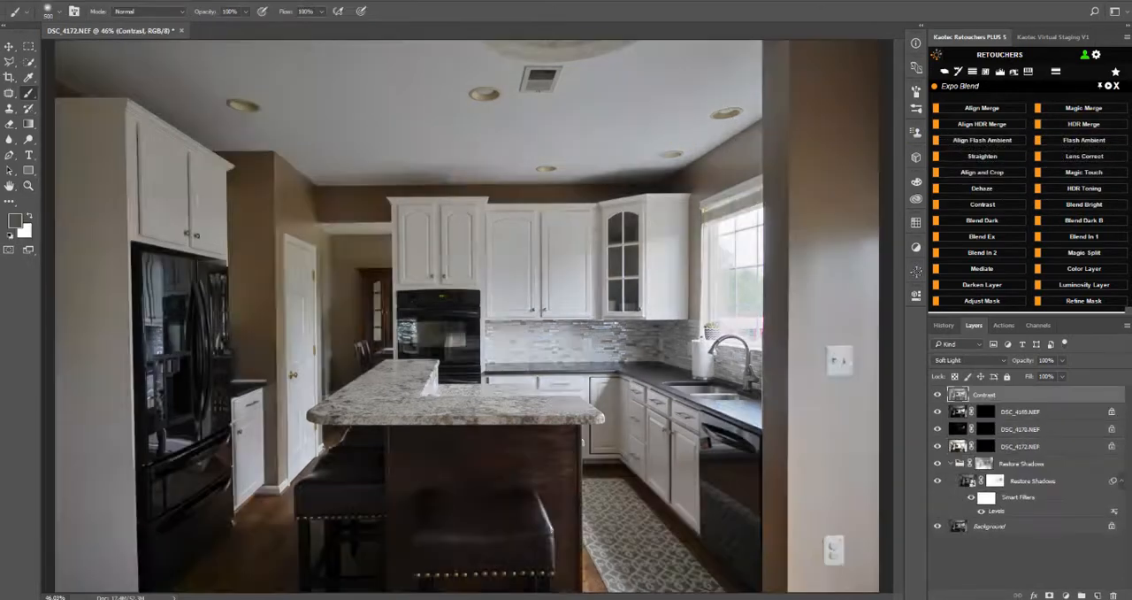
# Try the Overlay blend mode on the Contrast layer, compare with the layer hidden, and return it to Soft Light
pyautogui.scroll(-2, 604, 253)
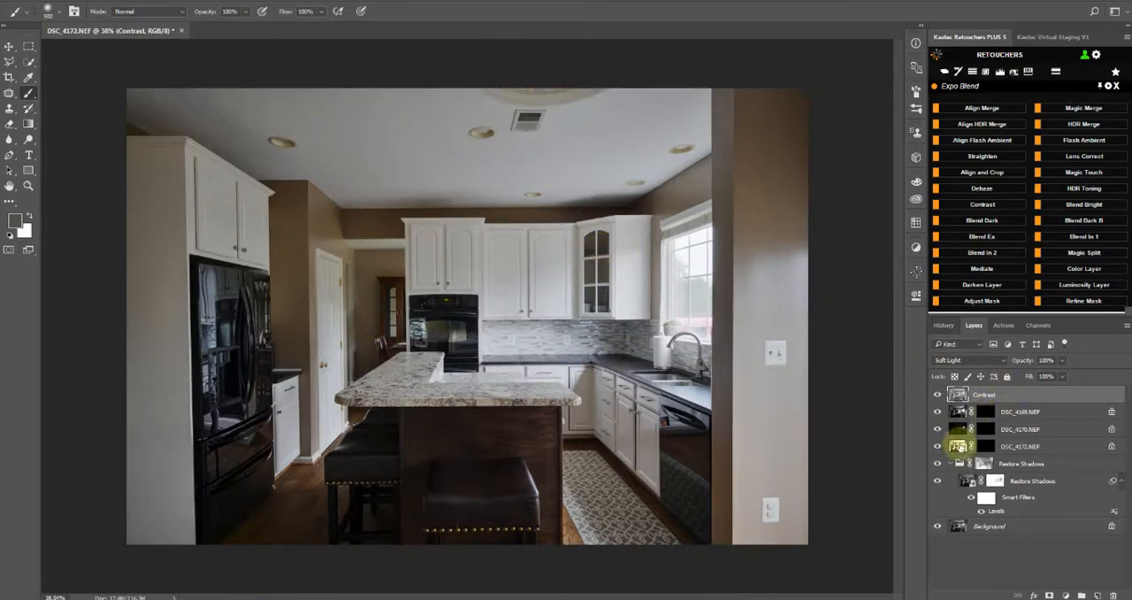
pyautogui.click(951, 464)
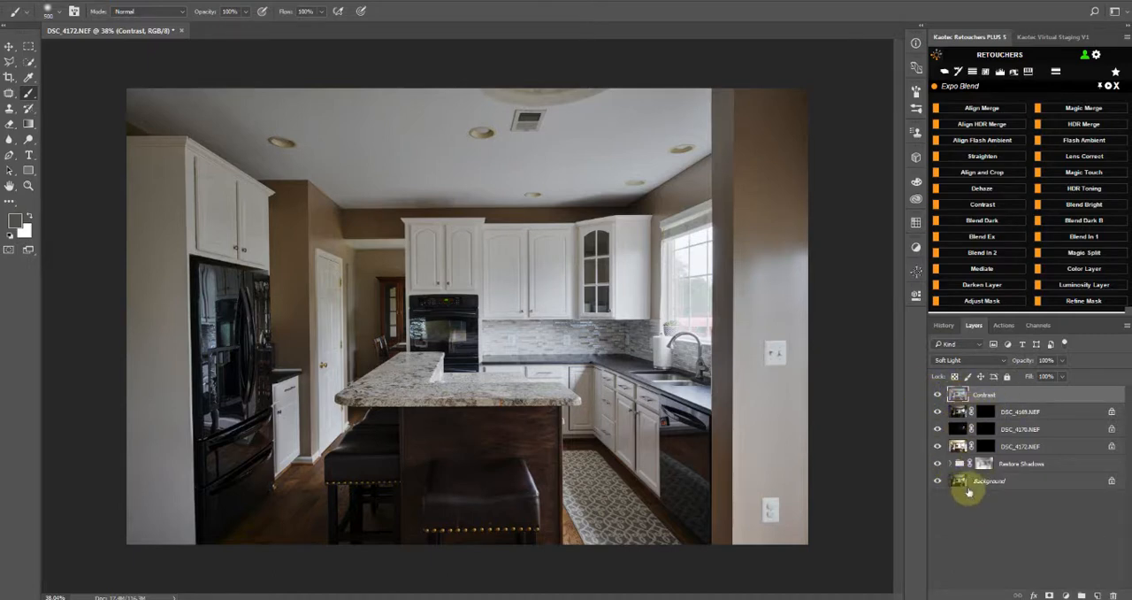
pyautogui.click(965, 361)
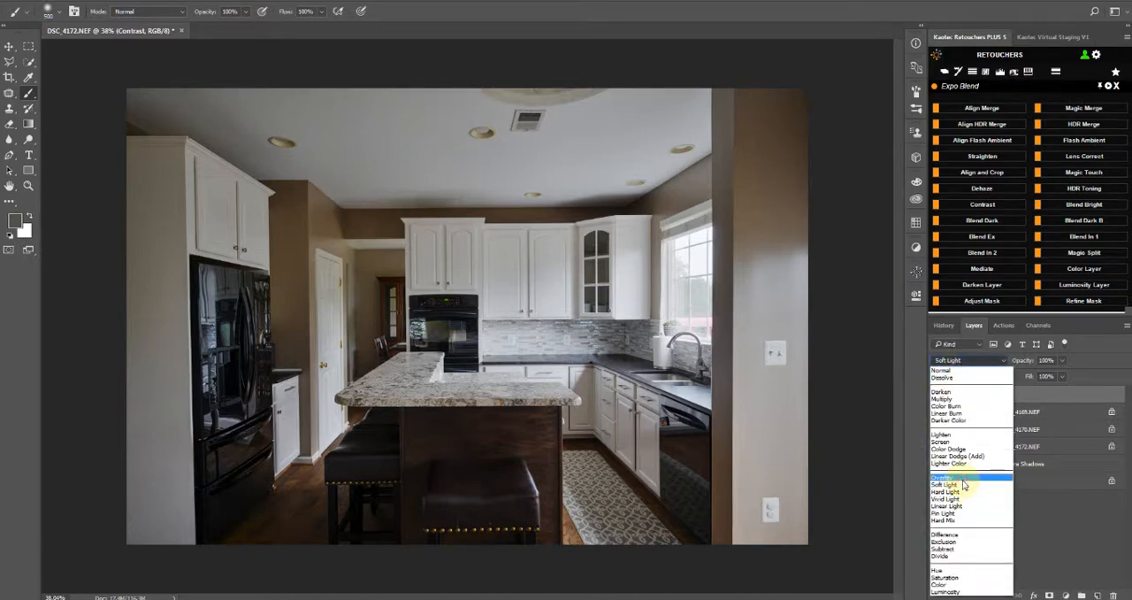
pyautogui.click(963, 482)
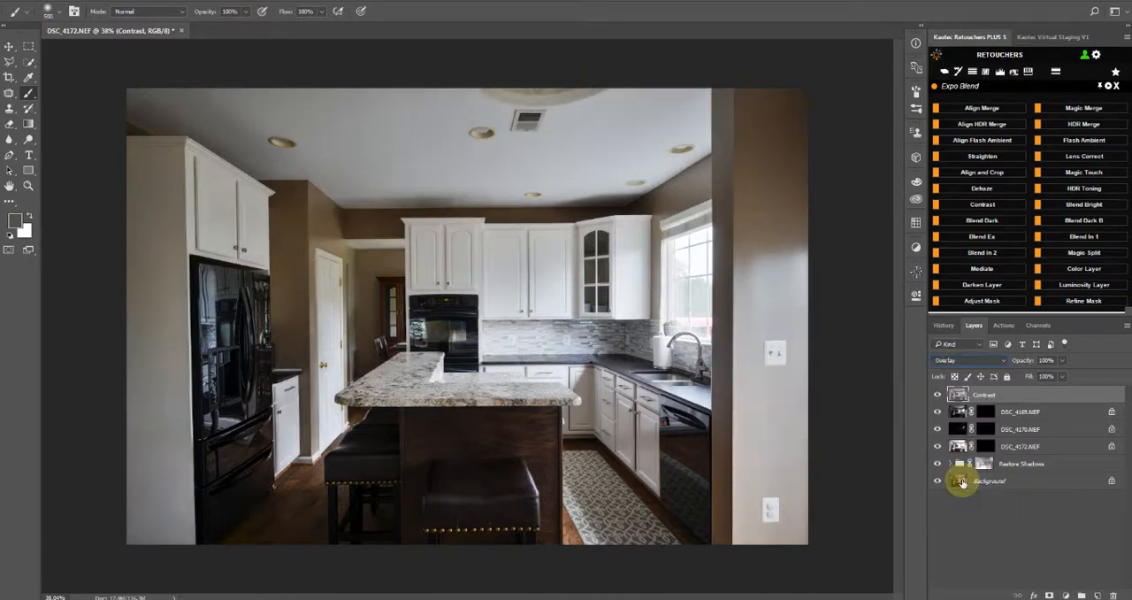
pyautogui.click(938, 397)
pyautogui.click(938, 397)
pyautogui.click(938, 397)
pyautogui.click(938, 397)
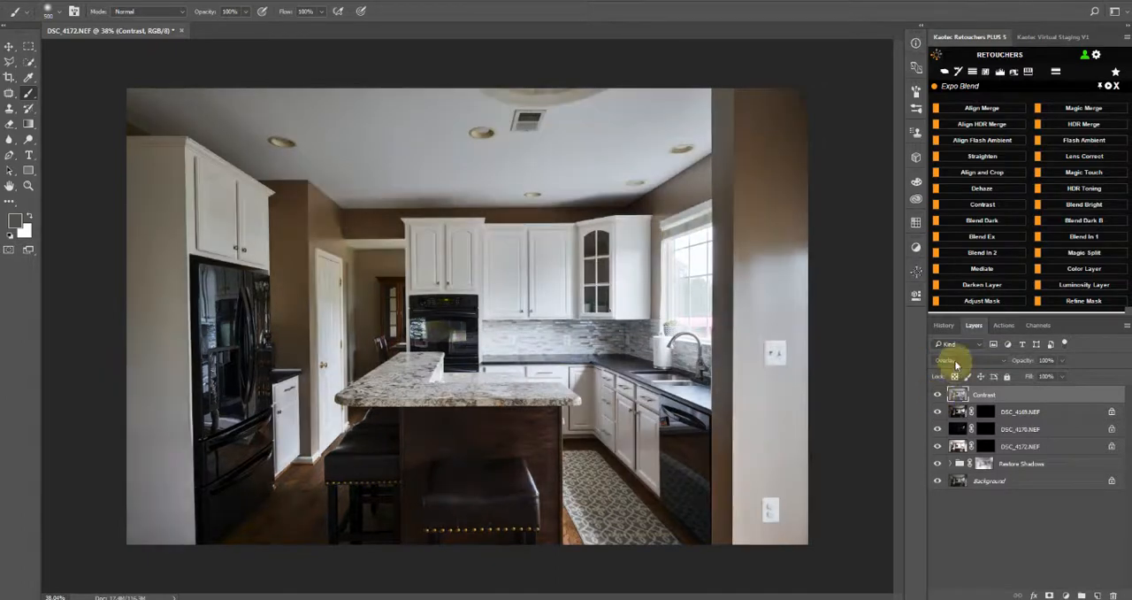
pyautogui.click(966, 360)
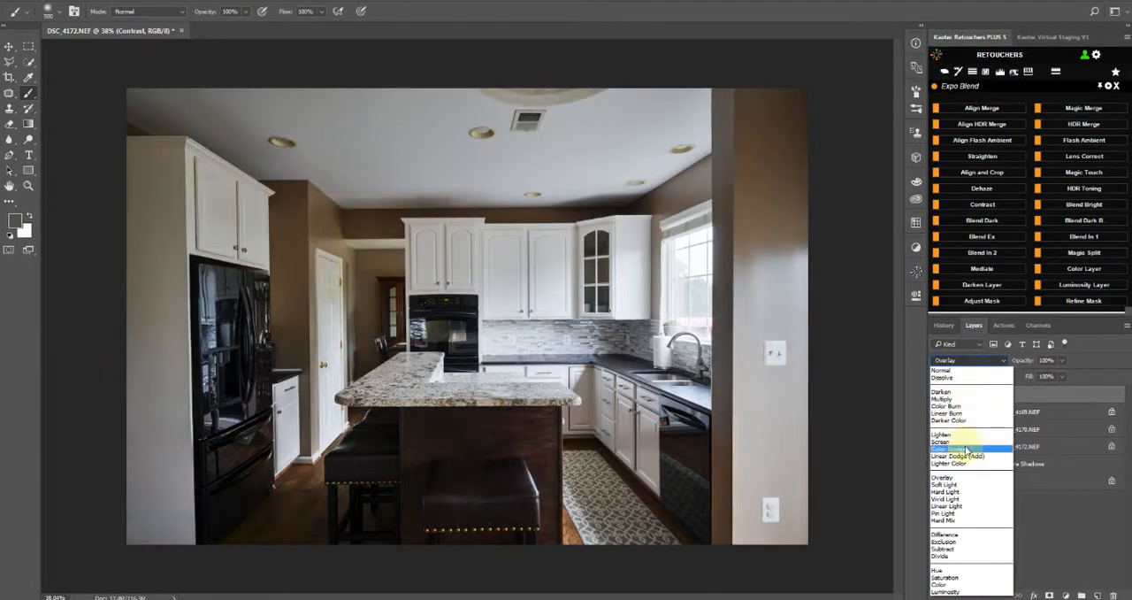
pyautogui.click(950, 485)
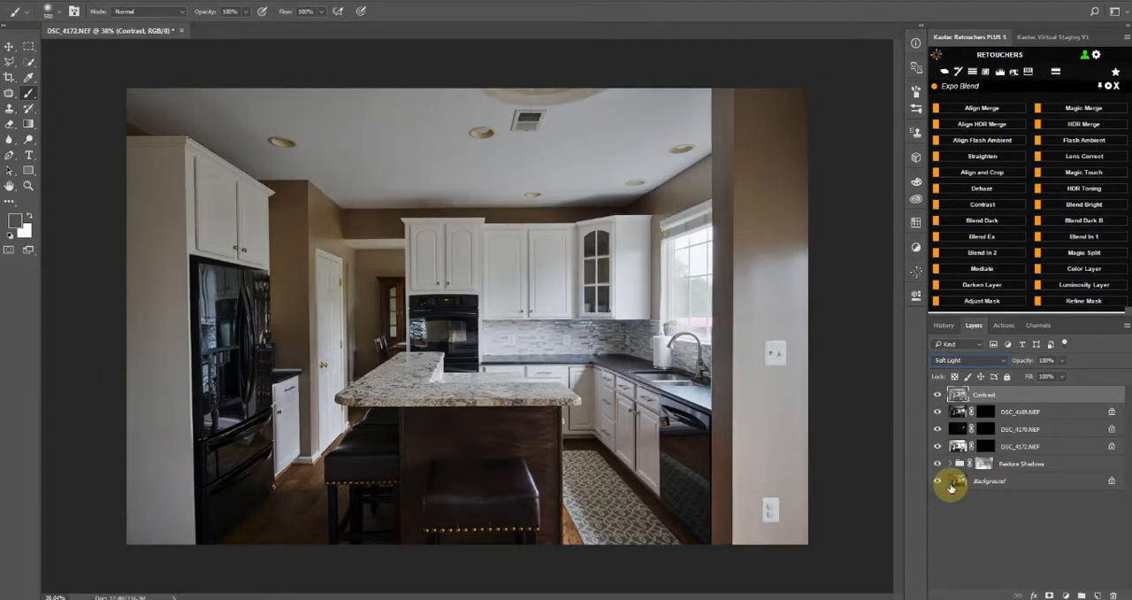
# Compare the image with and without the Restore Shadows group, and set its Levels filter's white input level to 196
pyautogui.click(960, 464)
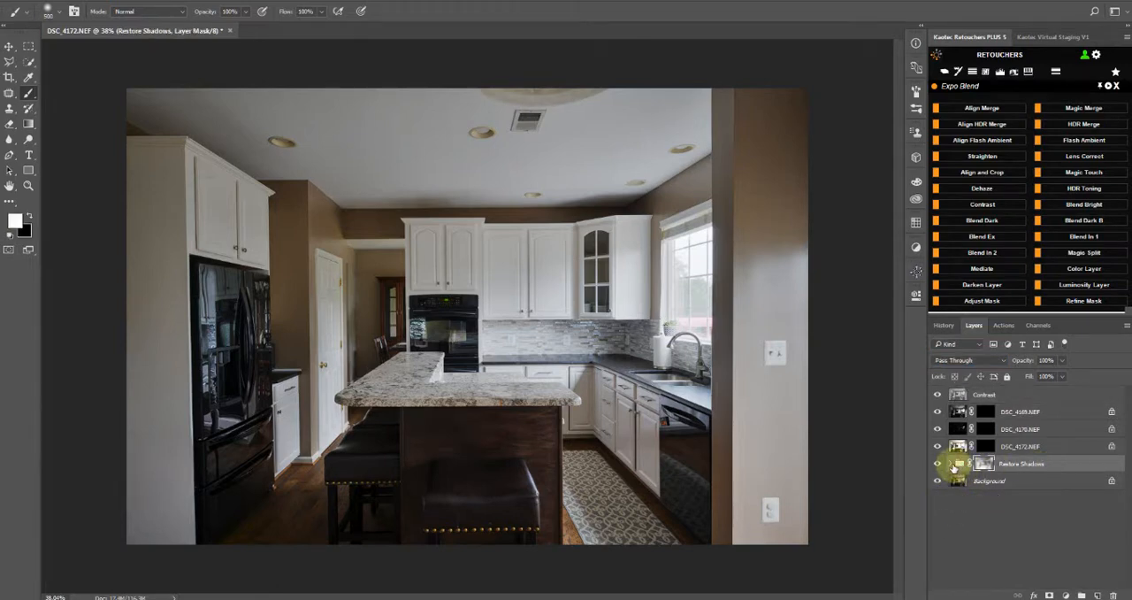
pyautogui.click(930, 463)
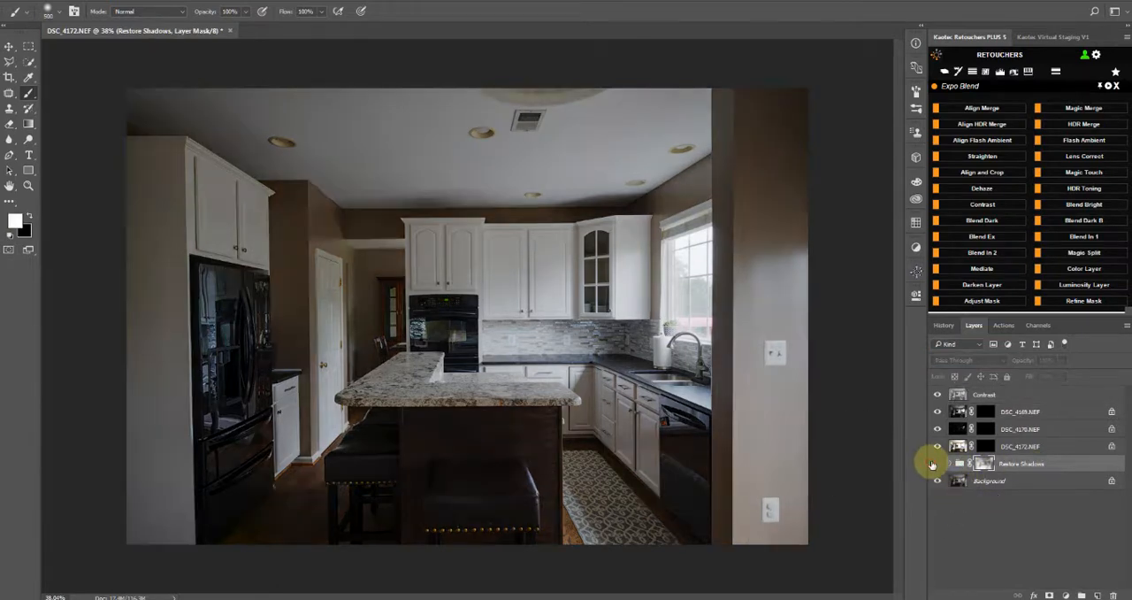
pyautogui.click(931, 463)
pyautogui.click(931, 464)
pyautogui.click(936, 464)
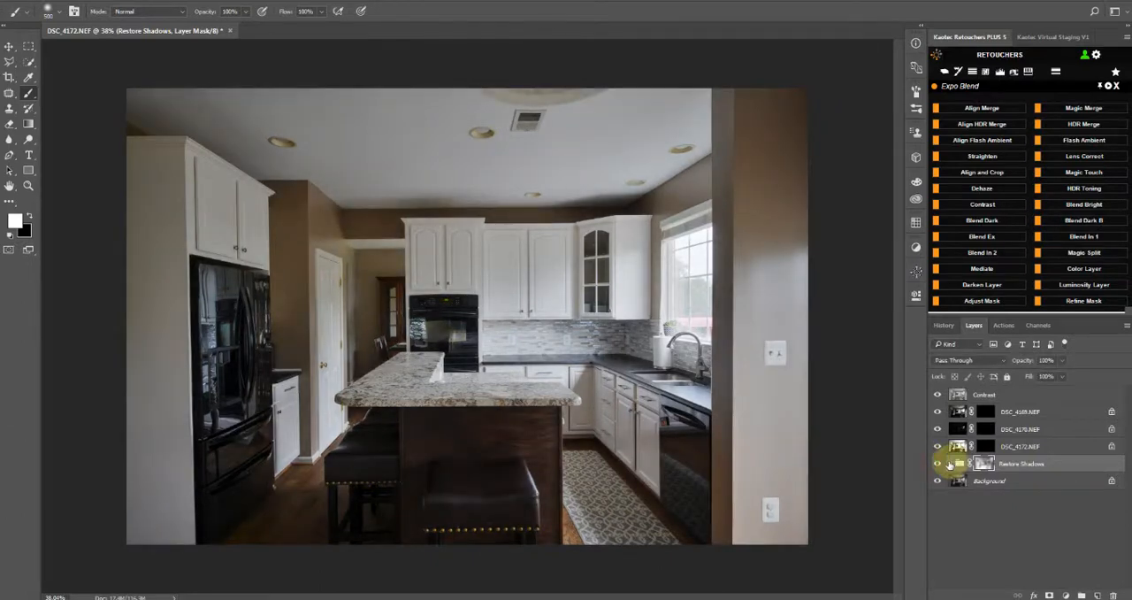
pyautogui.click(949, 464)
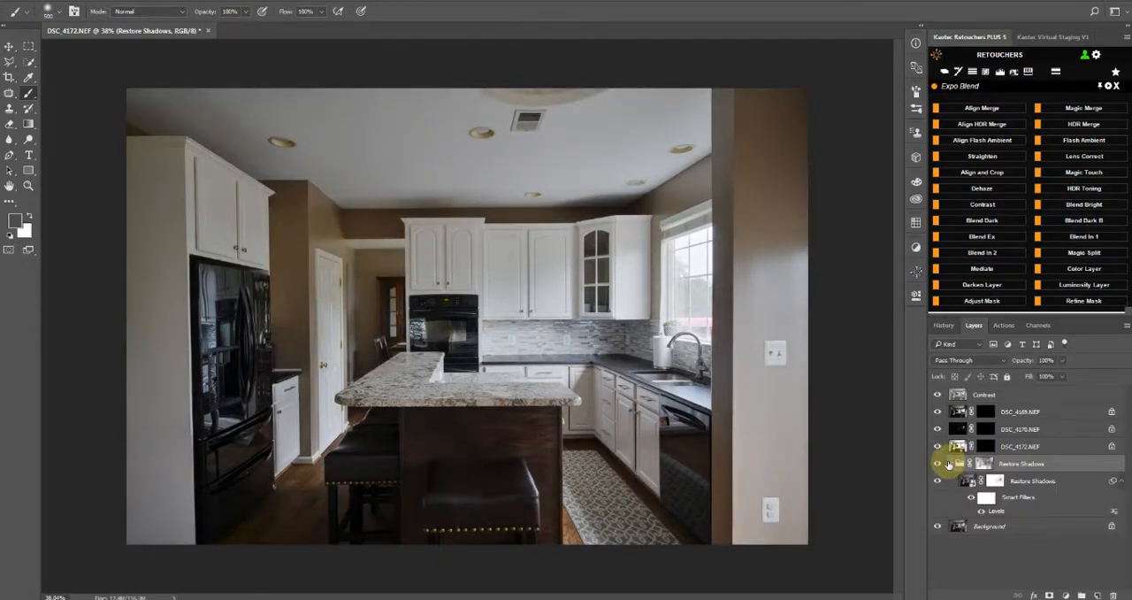
pyautogui.doubleClick(1000, 512)
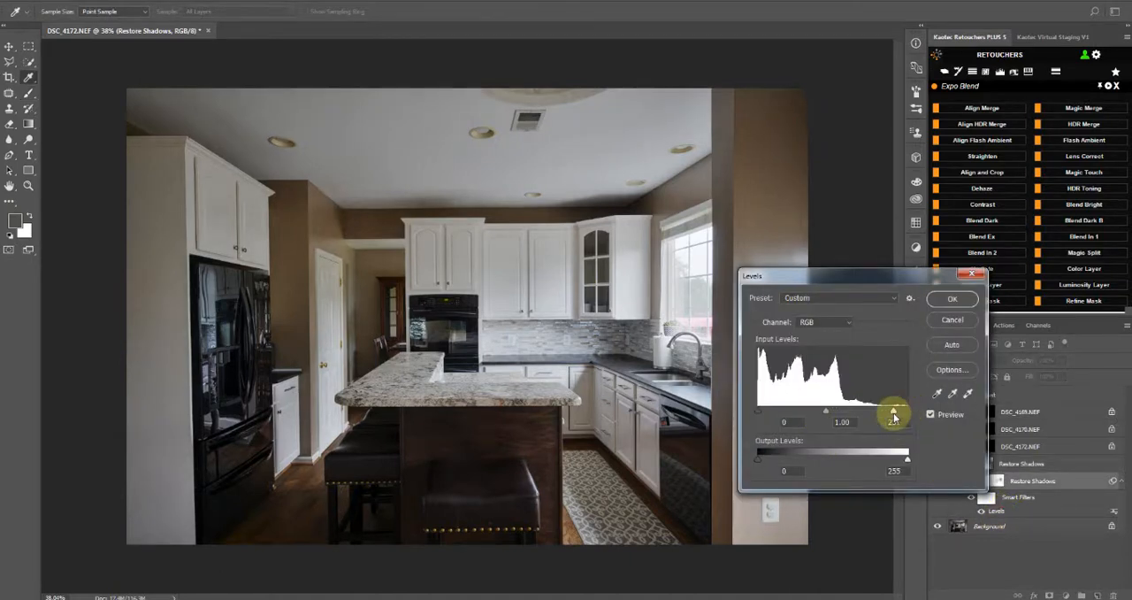
pyautogui.moveTo(894, 416)
pyautogui.mouseDown()
pyautogui.moveTo(829, 416)
pyautogui.moveTo(929, 409)
pyautogui.moveTo(874, 409)
pyautogui.mouseUp()
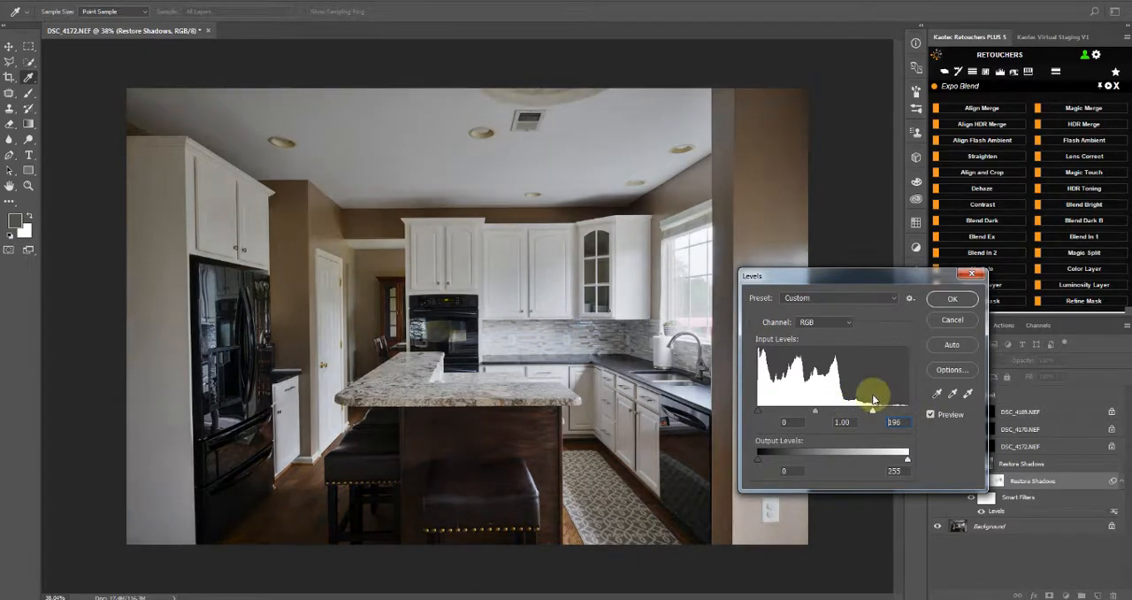
pyautogui.click(951, 300)
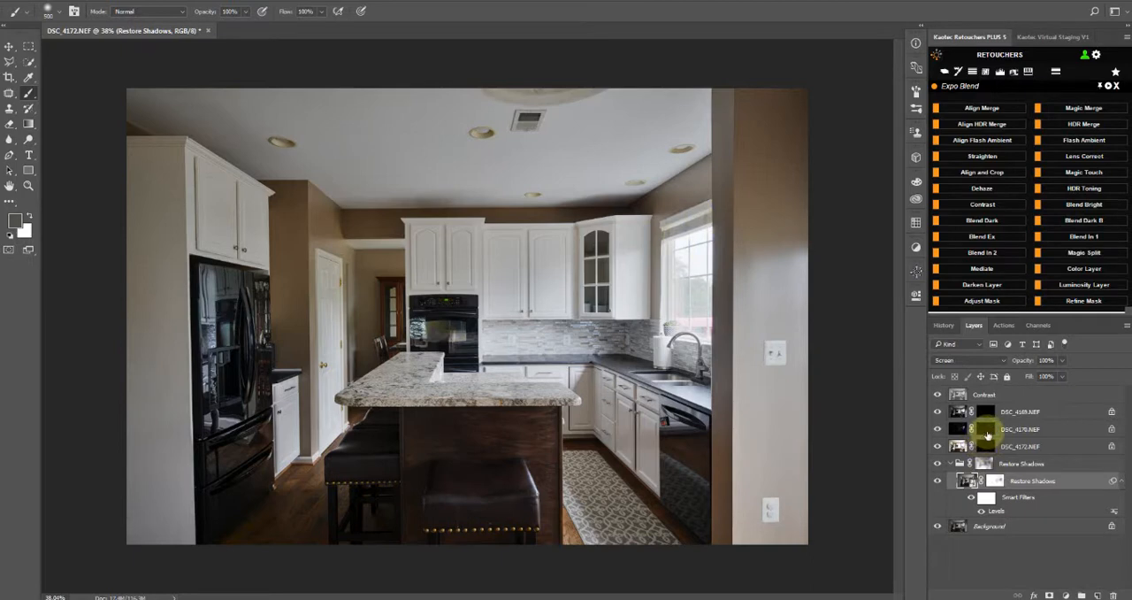
# Unlock the dark exposure layer DSC_4170.NEF while focusing on the kitchen window area
pyautogui.press('z')
pyautogui.moveTo(775, 162); pyautogui.dragTo(617, 412)
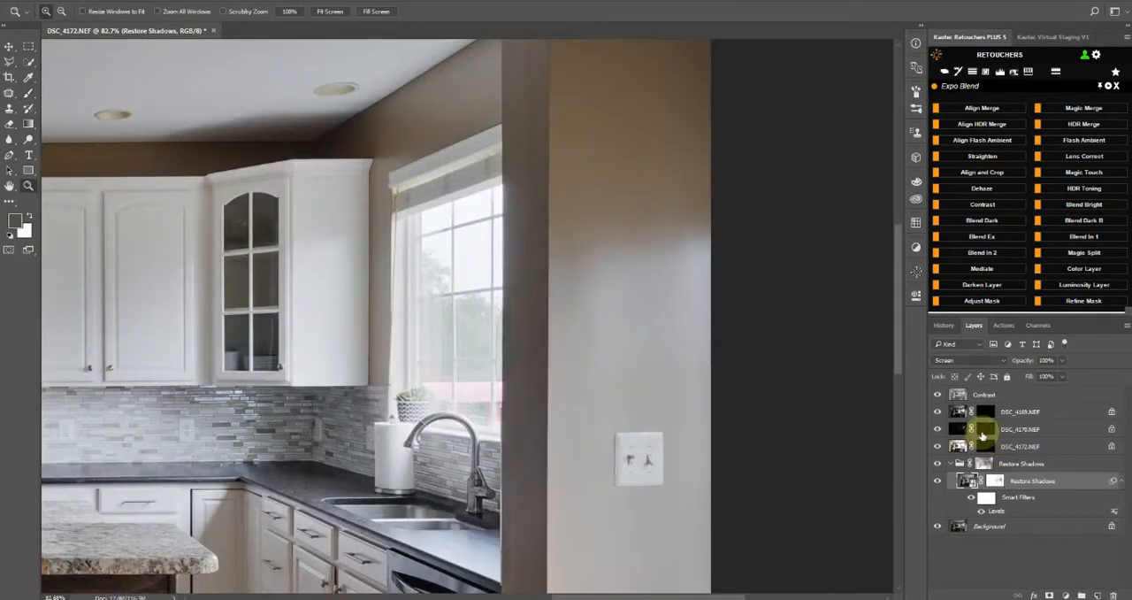
pyautogui.click(983, 433)
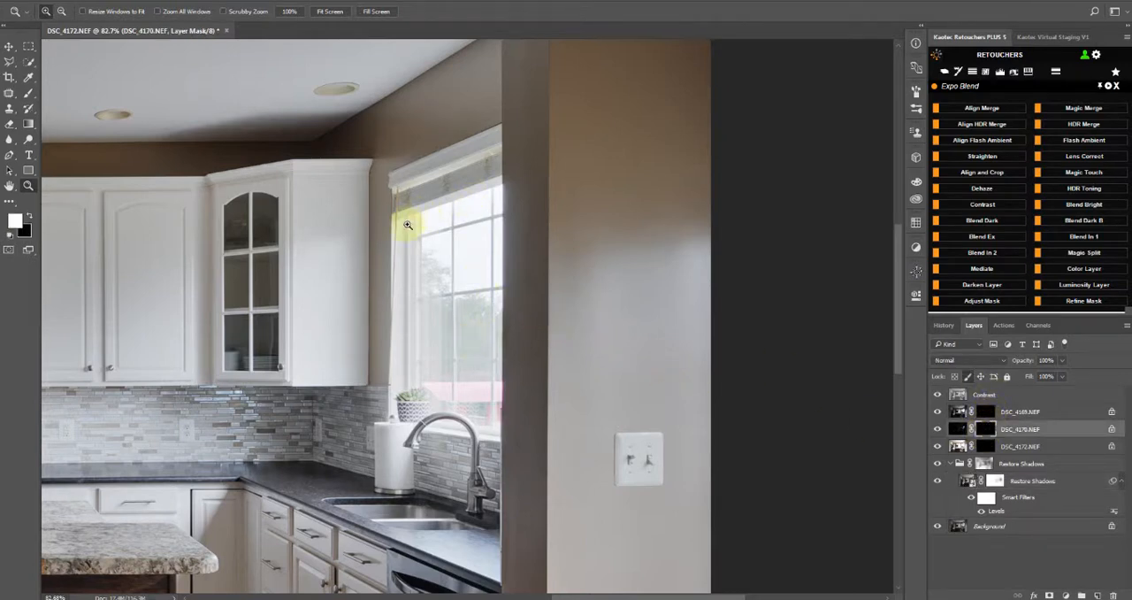
pyautogui.click(1113, 430)
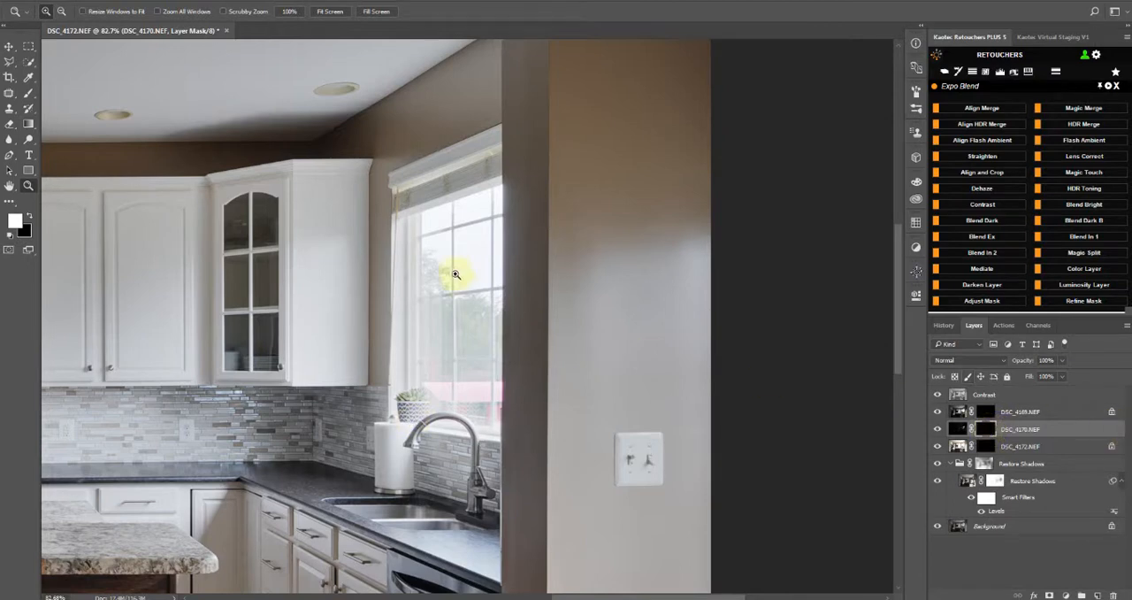
pyautogui.moveTo(554, 304); pyautogui.dragTo(623, 300)
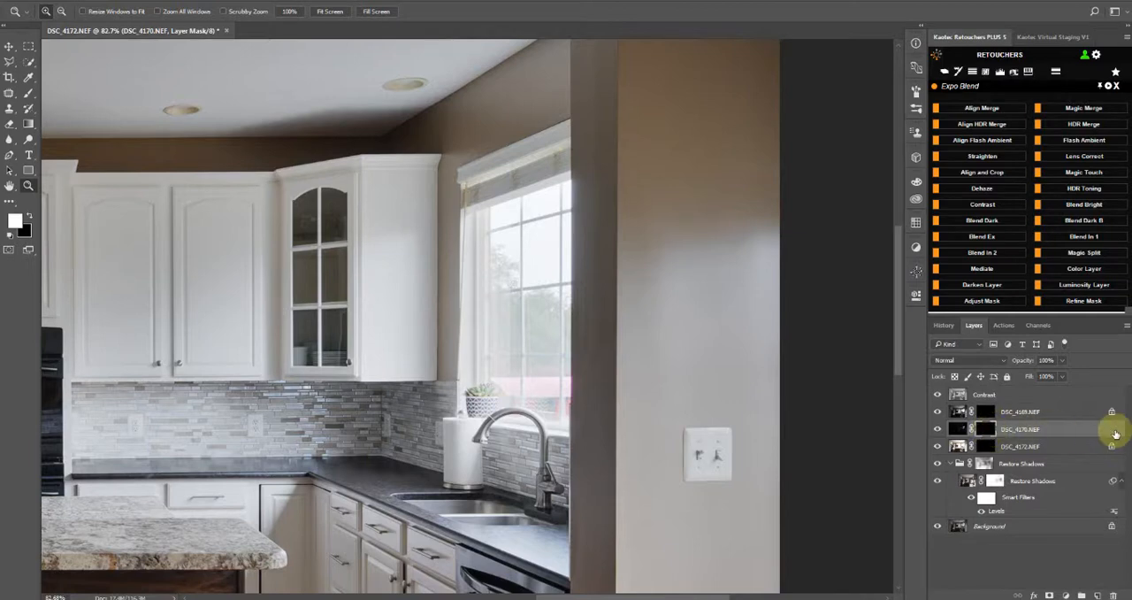
# Delete the layer mask of the dark exposure layer DSC_4170.NEF and apply Blend Dark to the layer
pyautogui.click(957, 429)
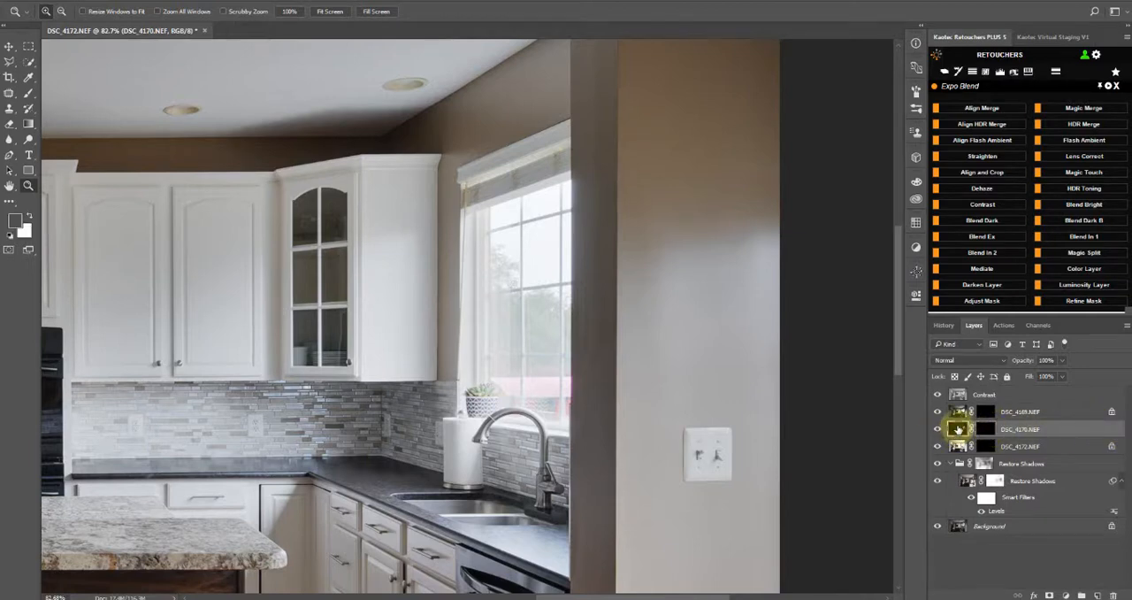
pyautogui.rightClick(984, 430)
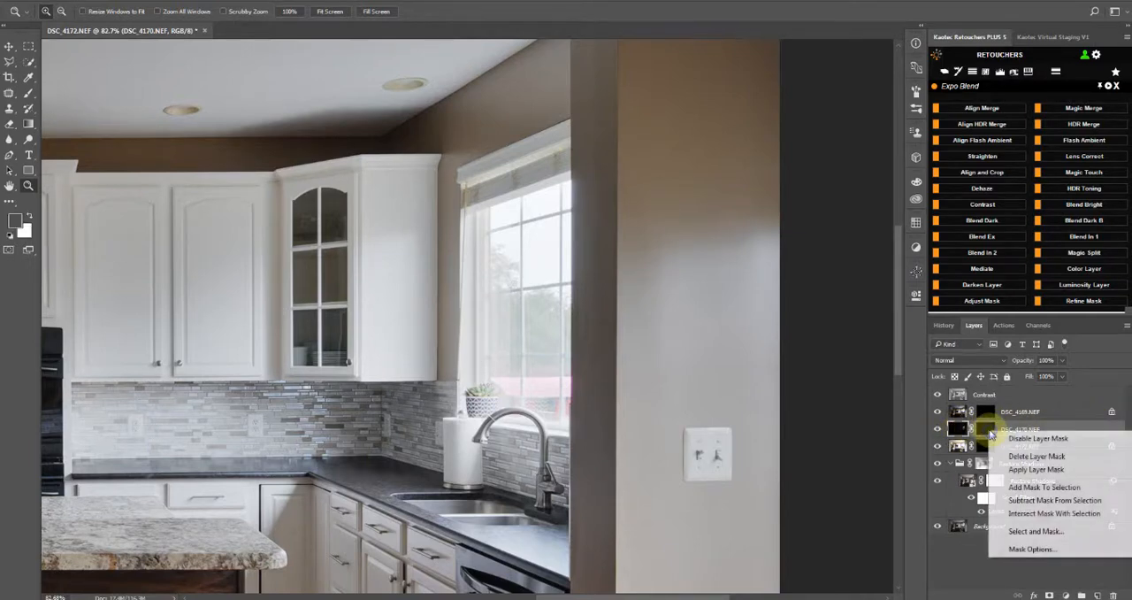
pyautogui.click(984, 429)
pyautogui.click(983, 430)
pyautogui.rightClick(985, 429)
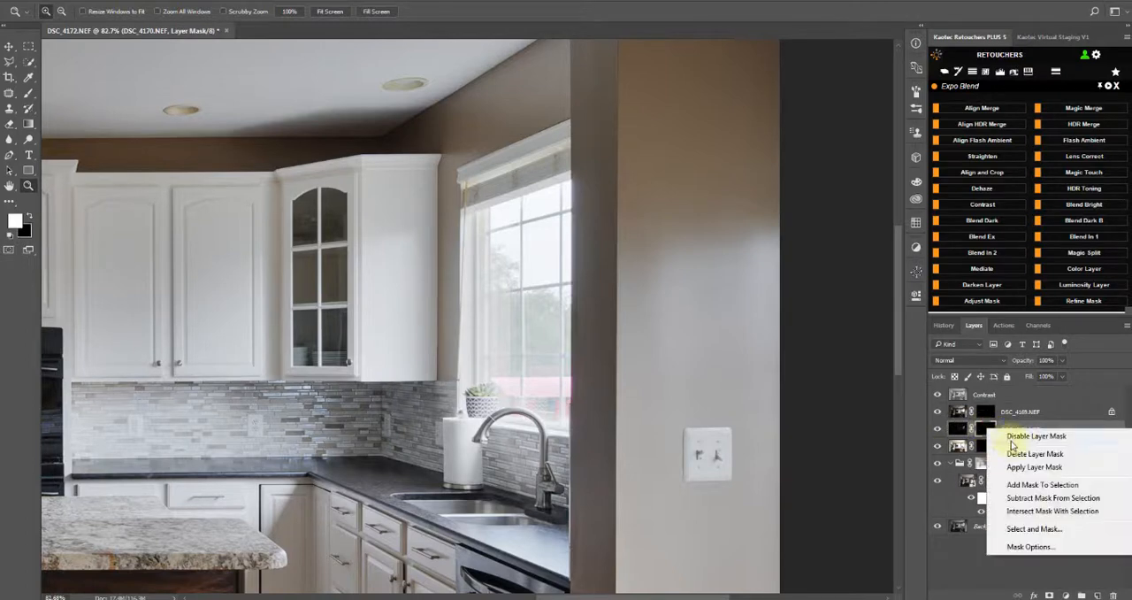
pyautogui.click(1027, 453)
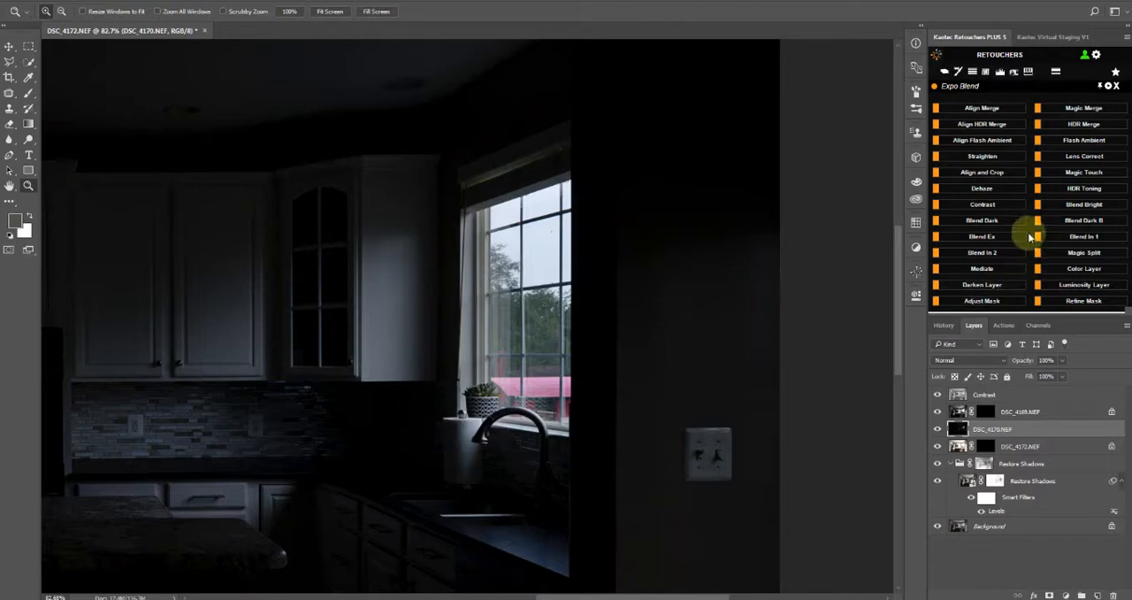
pyautogui.click(983, 222)
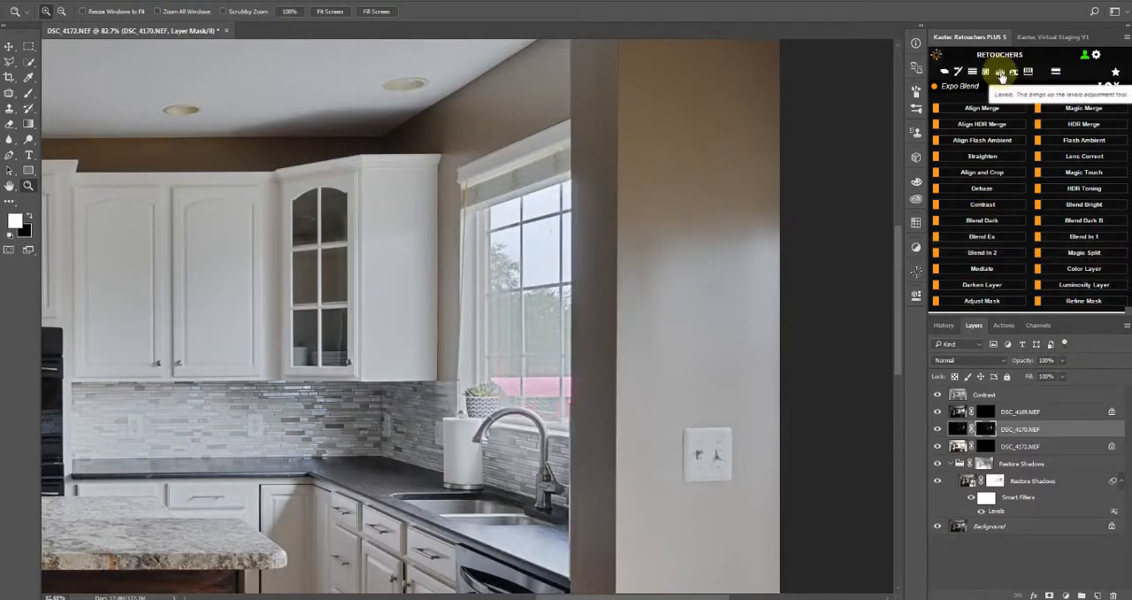
# Adjust the DSC_4170.NEF layer mask with Levels, setting the white input level to 66
pyautogui.click(1001, 75)
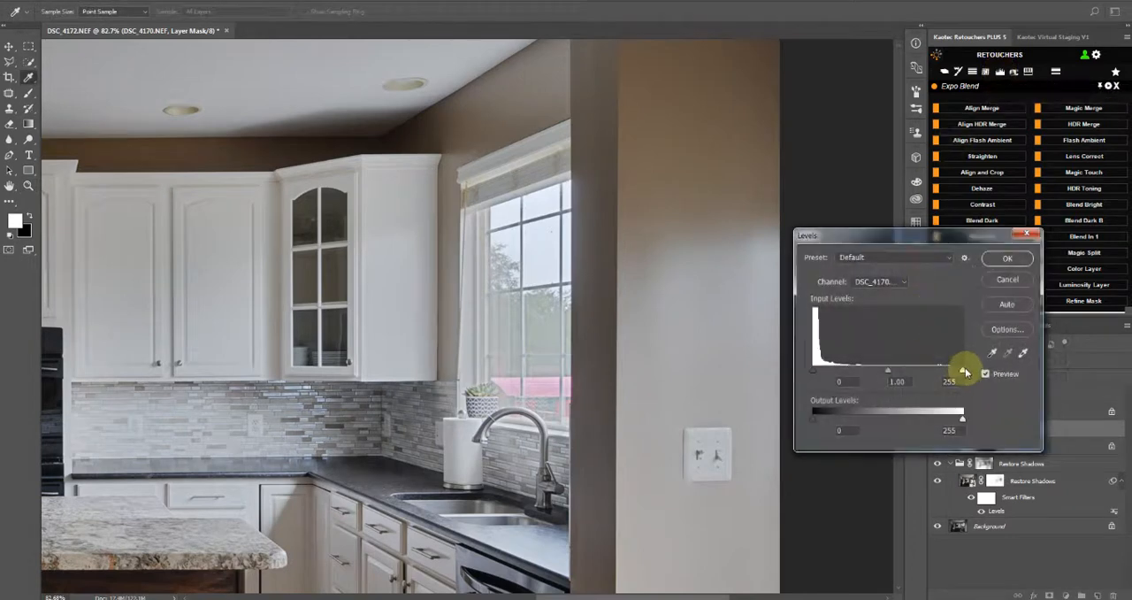
pyautogui.moveTo(962, 372); pyautogui.dragTo(851, 369)
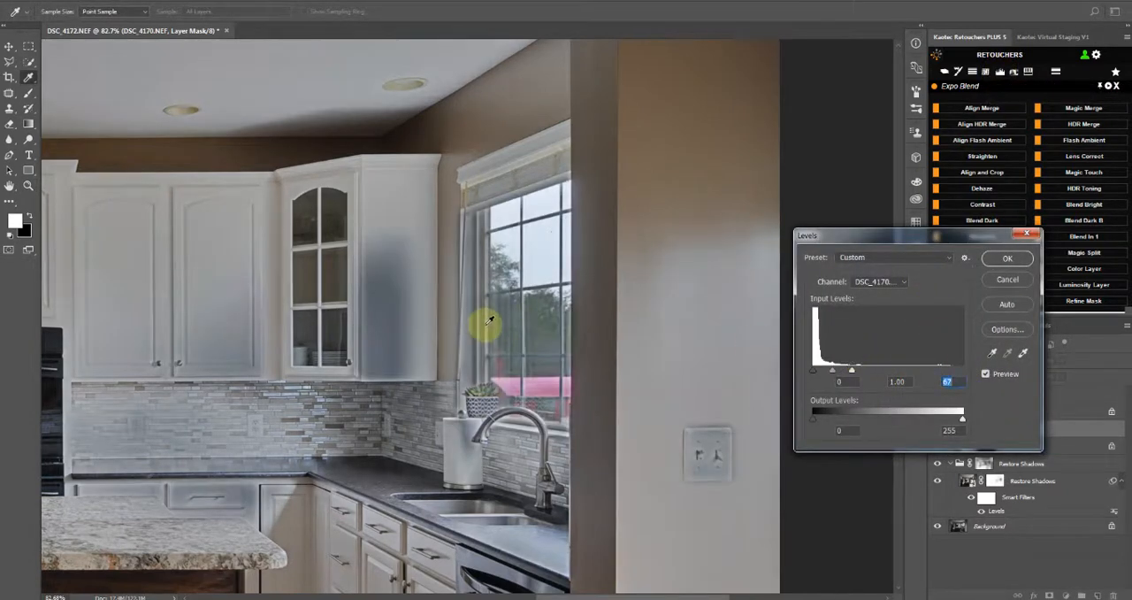
pyautogui.moveTo(851, 369)
pyautogui.mouseDown()
pyautogui.moveTo(906, 372)
pyautogui.moveTo(847, 372)
pyautogui.moveTo(884, 372)
pyautogui.moveTo(857, 370)
pyautogui.mouseUp()
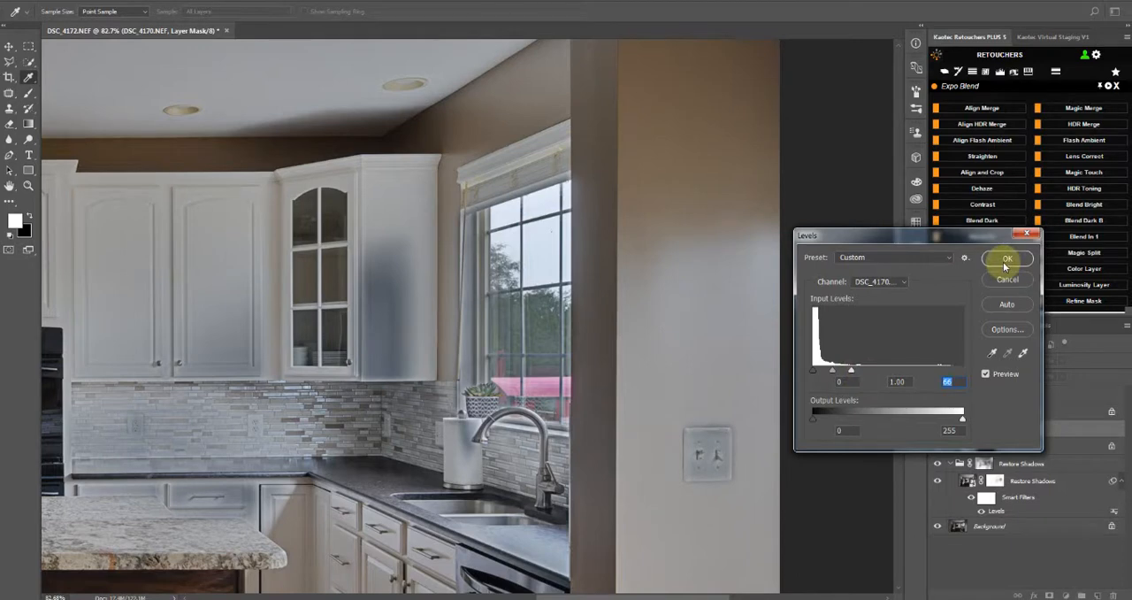
pyautogui.click(1006, 259)
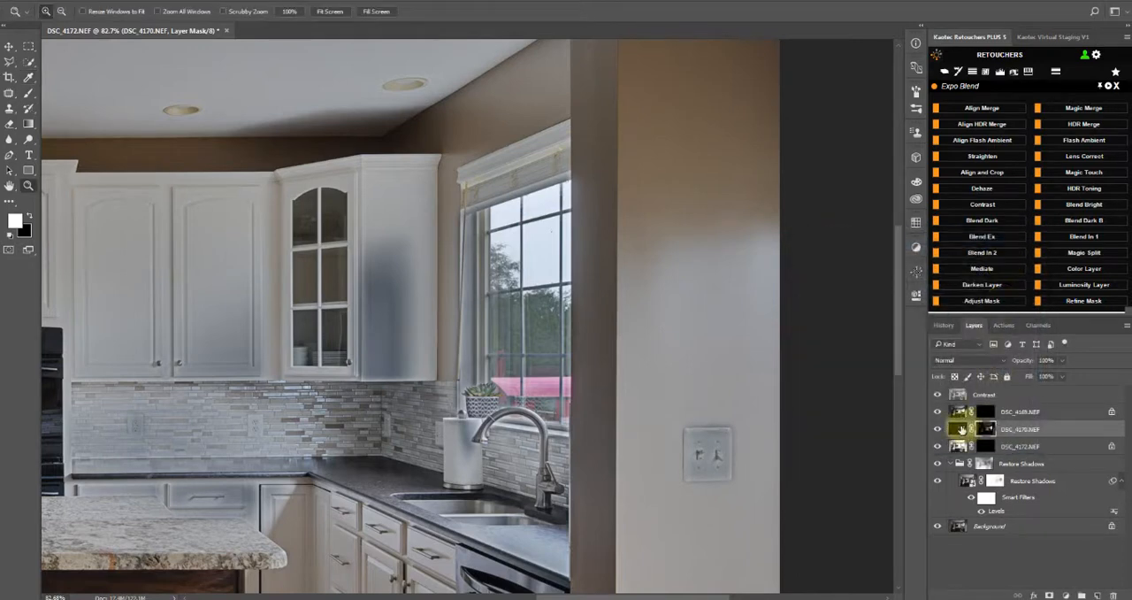
# Brighten the DSC_4170.NEF layer's image, not its mask, with Levels by setting the white input level to 127
pyautogui.click(959, 430)
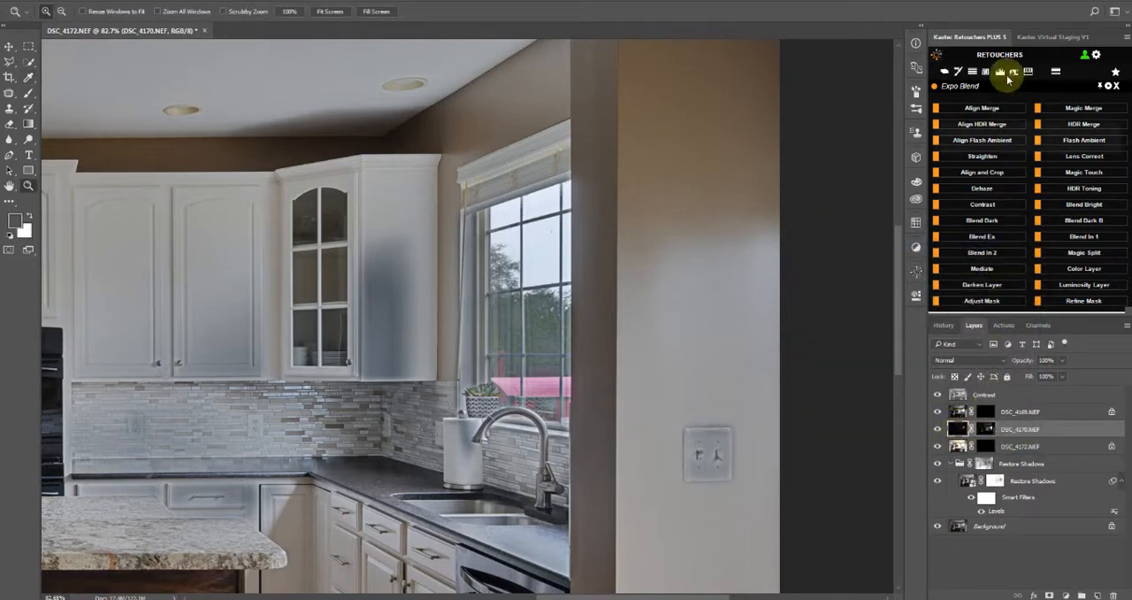
pyautogui.click(1002, 77)
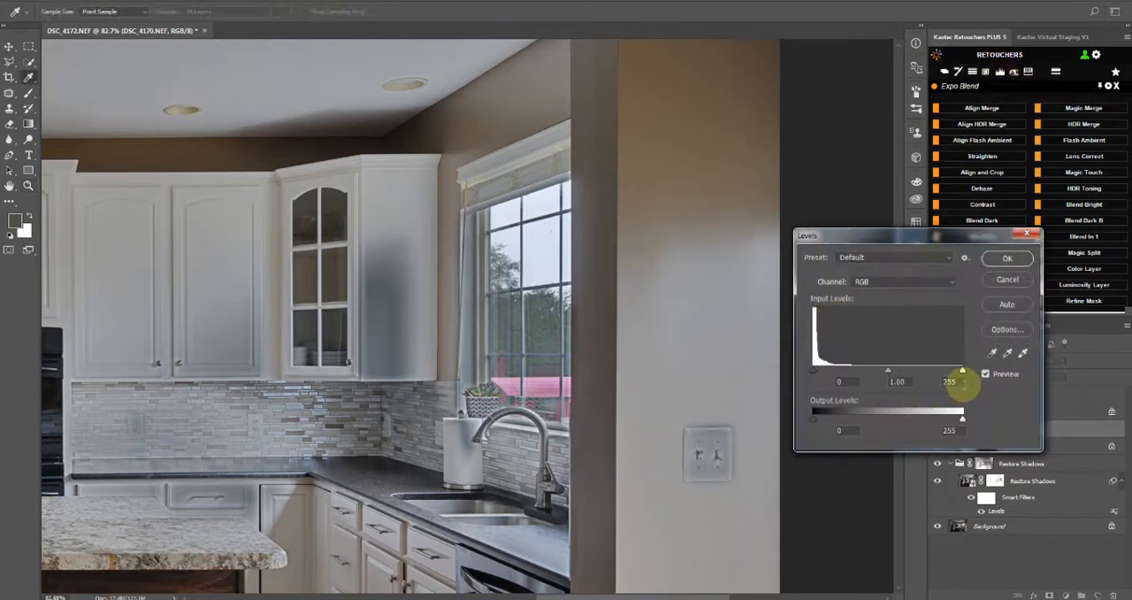
pyautogui.moveTo(963, 372); pyautogui.dragTo(897, 379)
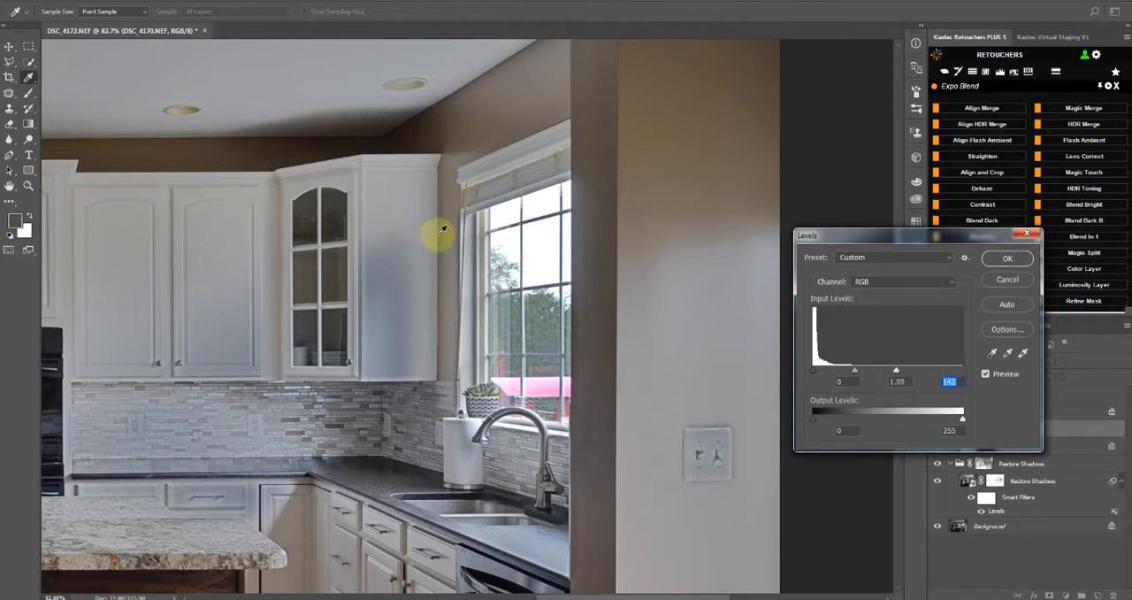
pyautogui.moveTo(897, 372)
pyautogui.mouseDown()
pyautogui.moveTo(889, 383)
pyautogui.moveTo(933, 378)
pyautogui.moveTo(901, 385)
pyautogui.mouseUp()
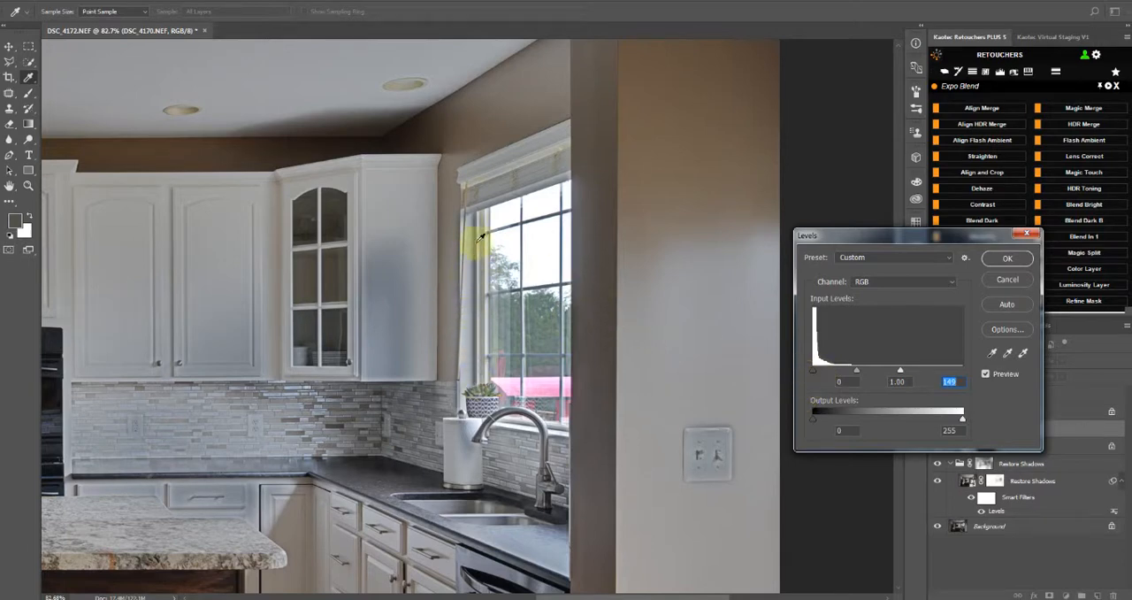
pyautogui.moveTo(900, 370)
pyautogui.mouseDown()
pyautogui.moveTo(914, 376)
pyautogui.moveTo(888, 374)
pyautogui.mouseUp()
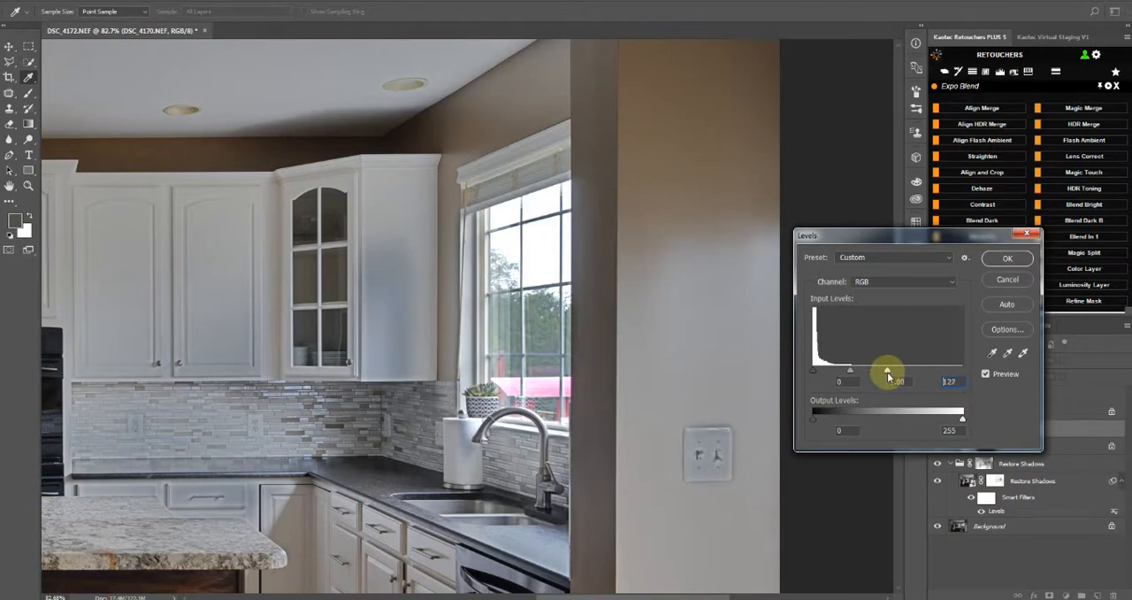
pyautogui.click(1013, 260)
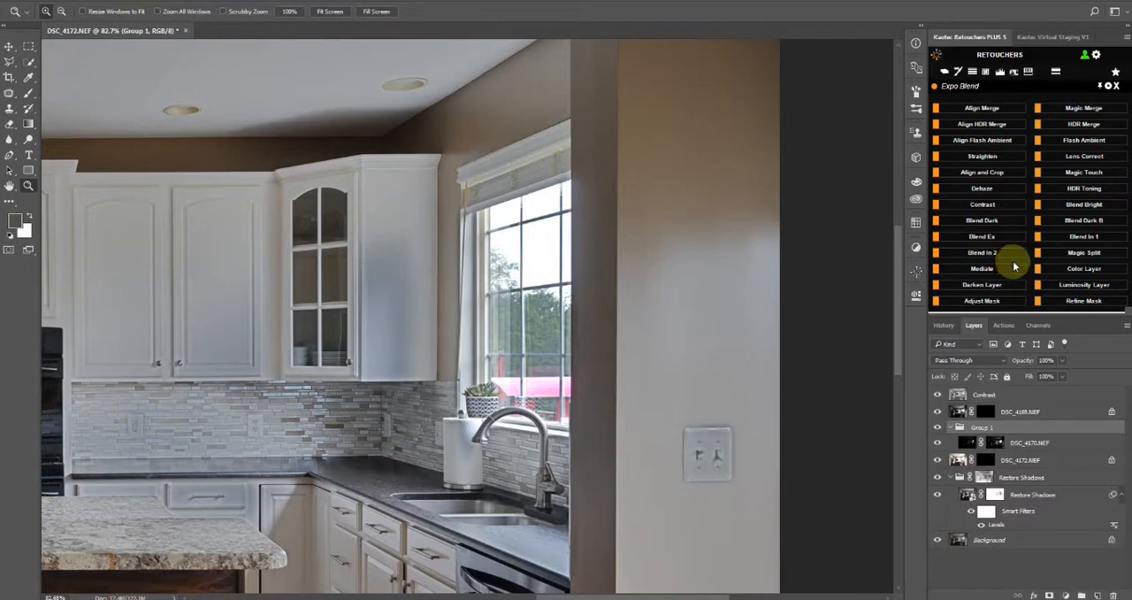
# Group the DSC_4170.NEF layer, apply Mask Brush to the group, and paint the darker exposure into the kitchen window's panes
pyautogui.click(958, 75)
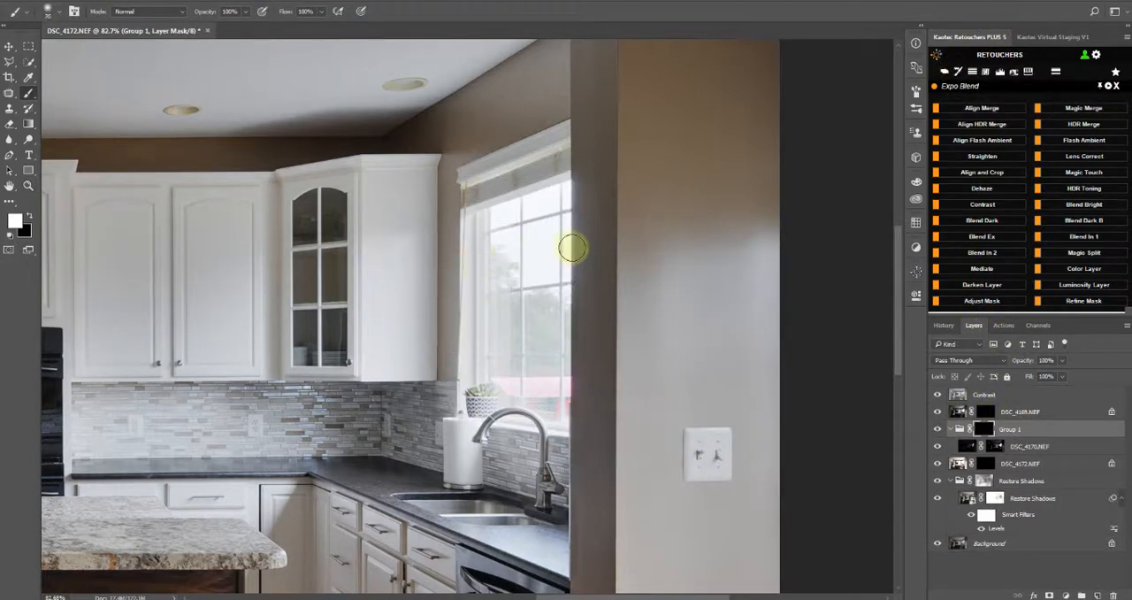
pyautogui.moveTo(568, 215); pyautogui.dragTo(507, 252)
pyautogui.scroll(2, 496, 259)
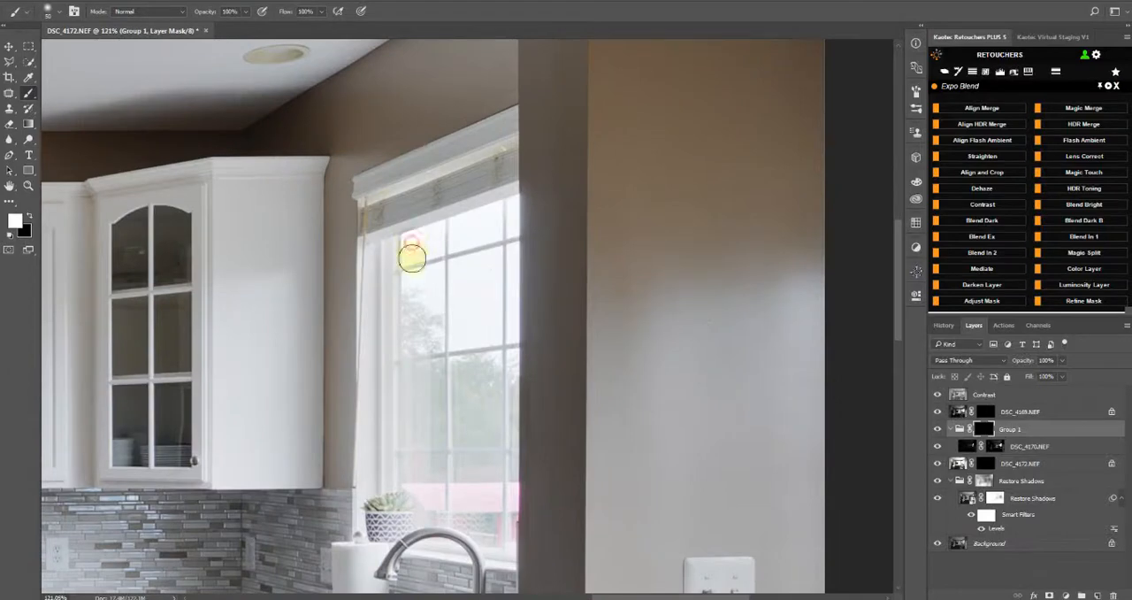
pyautogui.moveTo(412, 258)
pyautogui.mouseDown()
pyautogui.moveTo(407, 486)
pyautogui.moveTo(421, 494)
pyautogui.moveTo(402, 494)
pyautogui.moveTo(389, 519)
pyautogui.moveTo(425, 510)
pyautogui.moveTo(404, 507)
pyautogui.moveTo(472, 503)
pyautogui.moveTo(435, 509)
pyautogui.moveTo(502, 523)
pyautogui.moveTo(474, 271)
pyautogui.moveTo(513, 502)
pyautogui.moveTo(504, 542)
pyautogui.moveTo(484, 536)
pyautogui.moveTo(506, 559)
pyautogui.moveTo(421, 535)
pyautogui.moveTo(505, 550)
pyautogui.moveTo(497, 503)
pyautogui.mouseUp()
# Refine the group's mask by painting the window's edges with a smaller brush and its grid bars and centre with a larger one
pyautogui.press('[')
pyautogui.press('[')
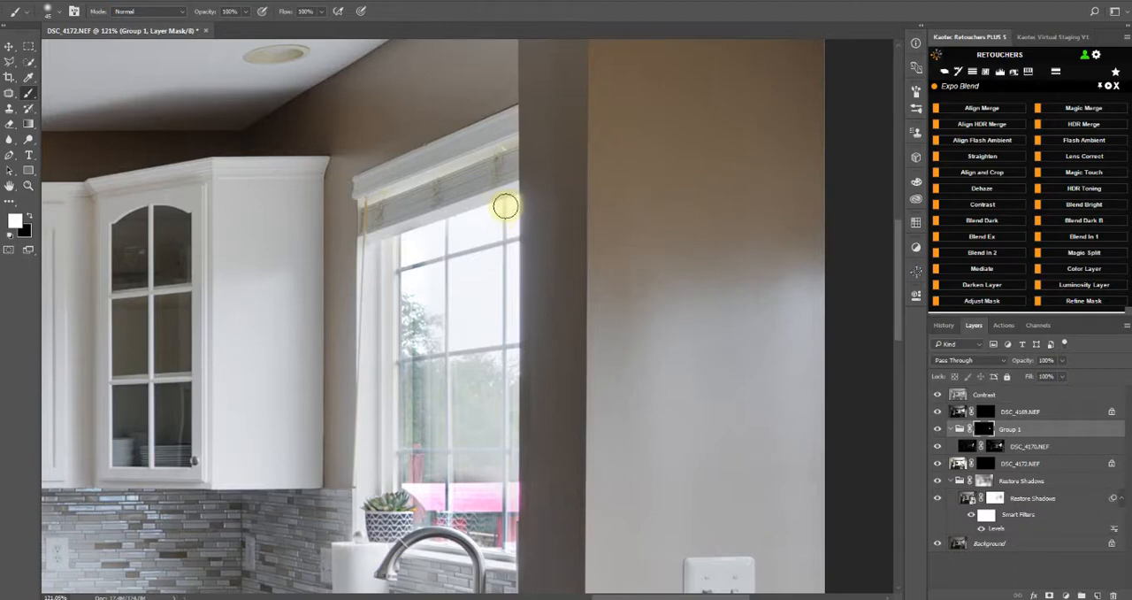
pyautogui.keyDown('shift'); pyautogui.click(505, 206); pyautogui.keyUp('shift')
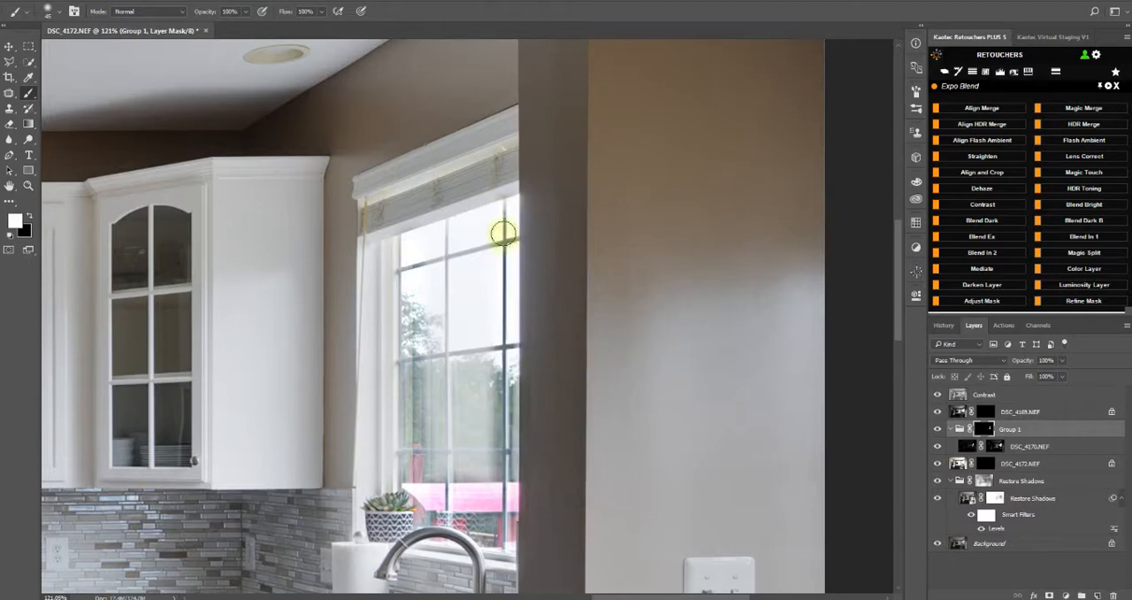
pyautogui.keyDown('shift'); pyautogui.click(410, 230); pyautogui.keyUp('shift')
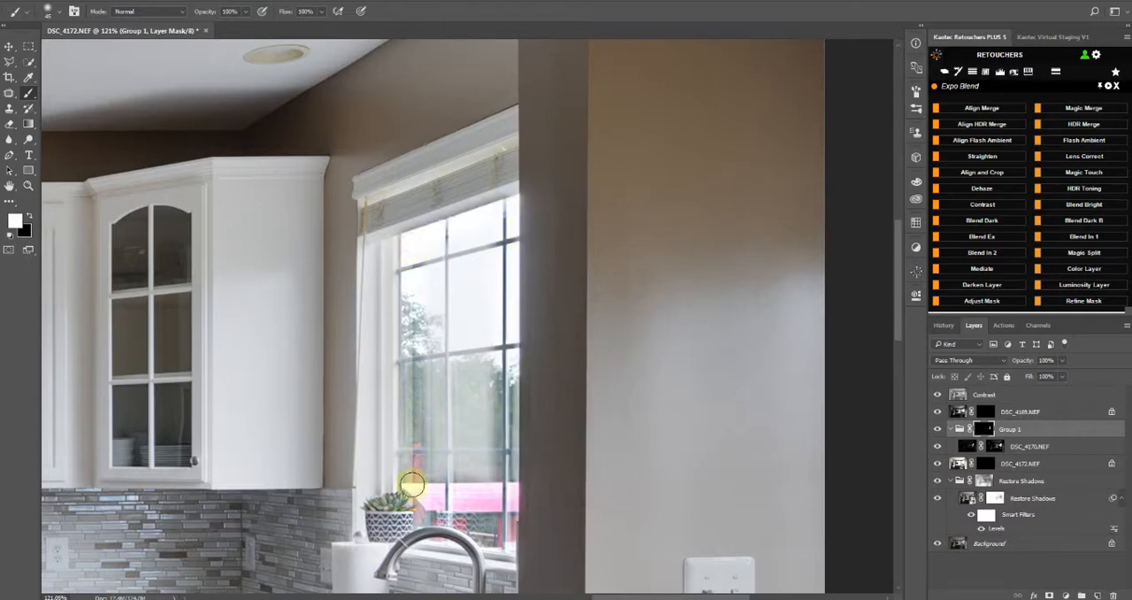
pyautogui.keyDown('shift'); pyautogui.click(413, 485); pyautogui.keyUp('shift')
pyautogui.keyDown('shift'); pyautogui.click(425, 249); pyautogui.keyUp('shift')
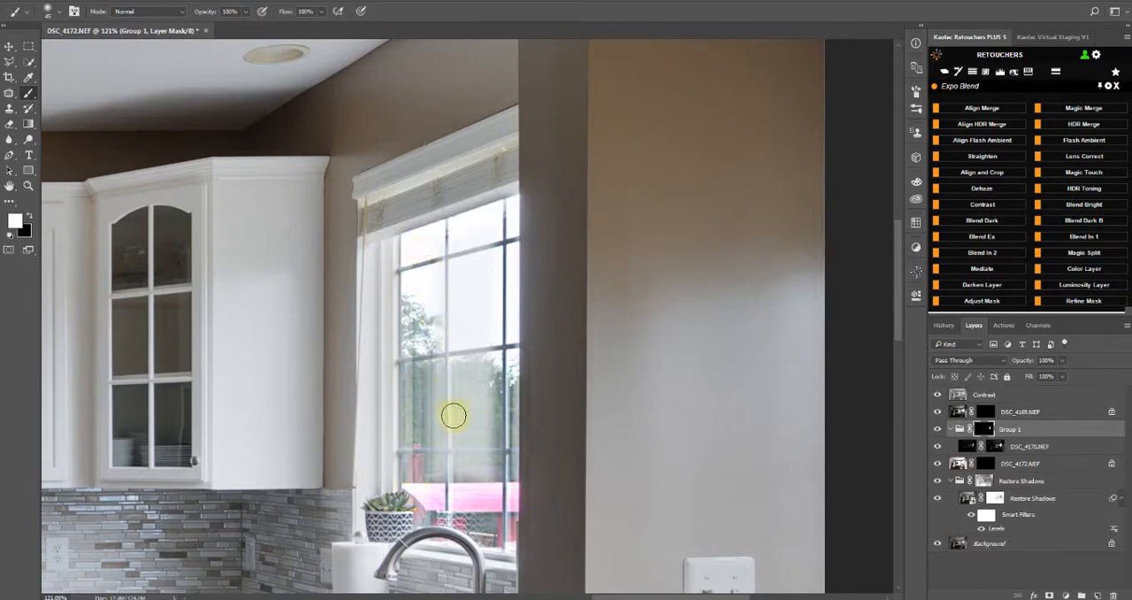
pyautogui.press(']')
pyautogui.press(']')
pyautogui.moveTo(443, 253); pyautogui.dragTo(438, 457)
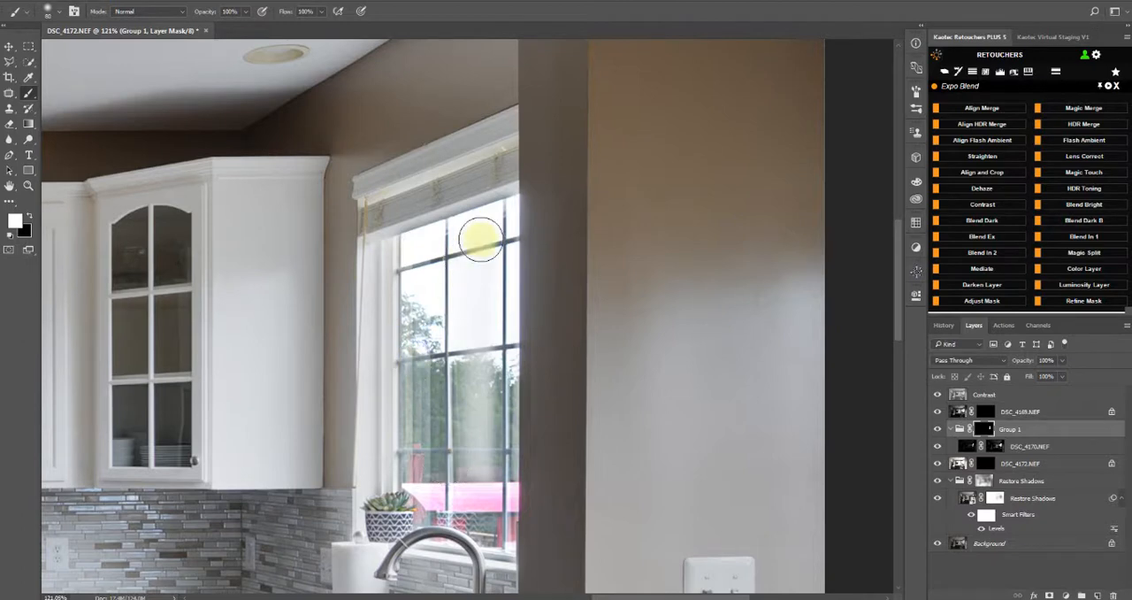
pyautogui.moveTo(454, 405)
pyautogui.mouseDown()
pyautogui.moveTo(469, 337)
pyautogui.moveTo(455, 435)
pyautogui.moveTo(488, 494)
pyautogui.moveTo(466, 335)
pyautogui.moveTo(454, 503)
pyautogui.moveTo(433, 506)
pyautogui.moveTo(433, 455)
pyautogui.mouseUp()
# Compare the window view and the whole kitchen with and without Group 1
pyautogui.scroll(-6, 469, 447)
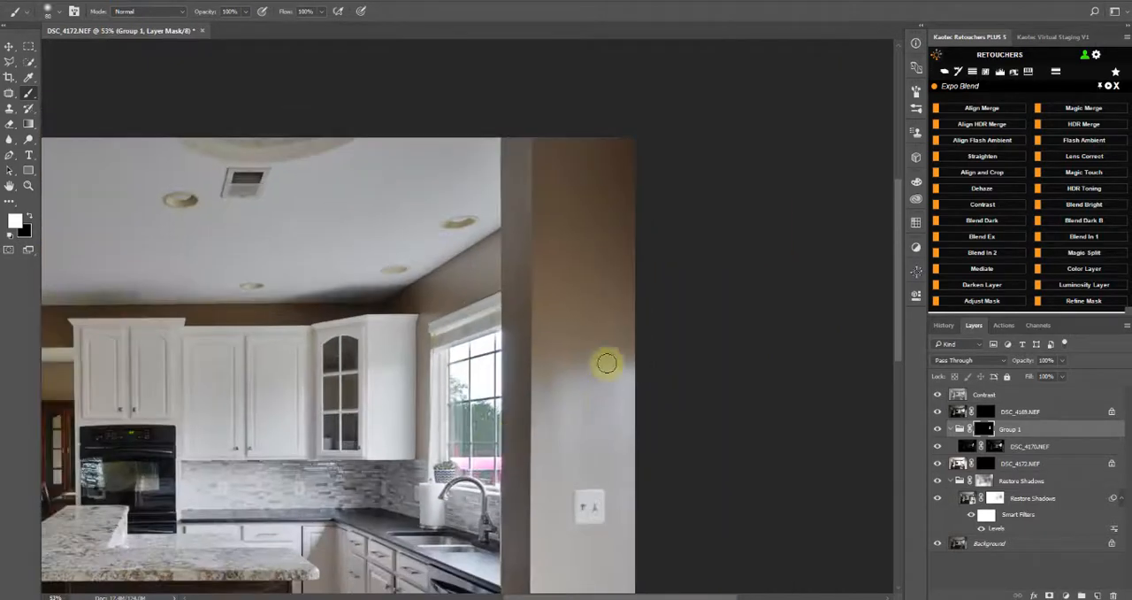
pyautogui.click(938, 431)
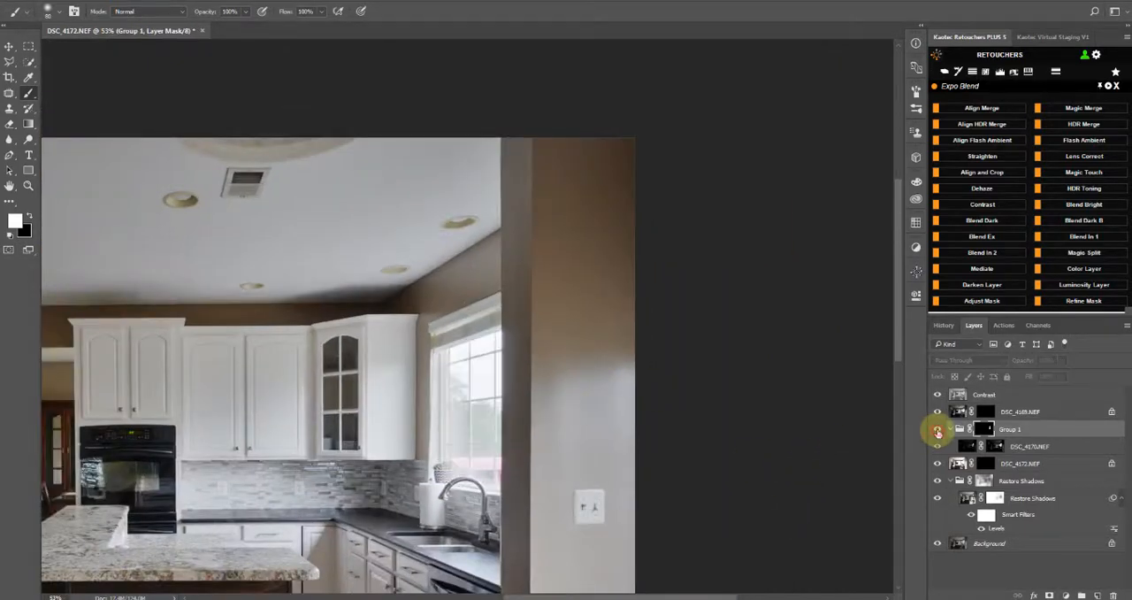
pyautogui.click(938, 430)
pyautogui.click(938, 431)
pyautogui.click(938, 431)
pyautogui.click(937, 431)
pyautogui.click(938, 431)
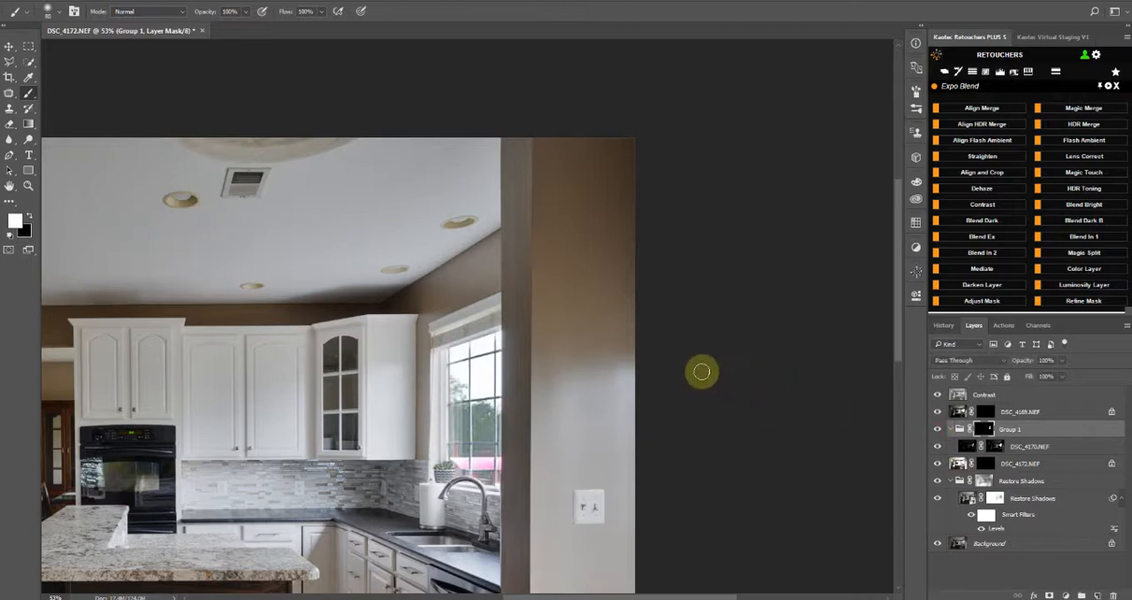
pyautogui.scroll(-3, 701, 372)
pyautogui.click(938, 429)
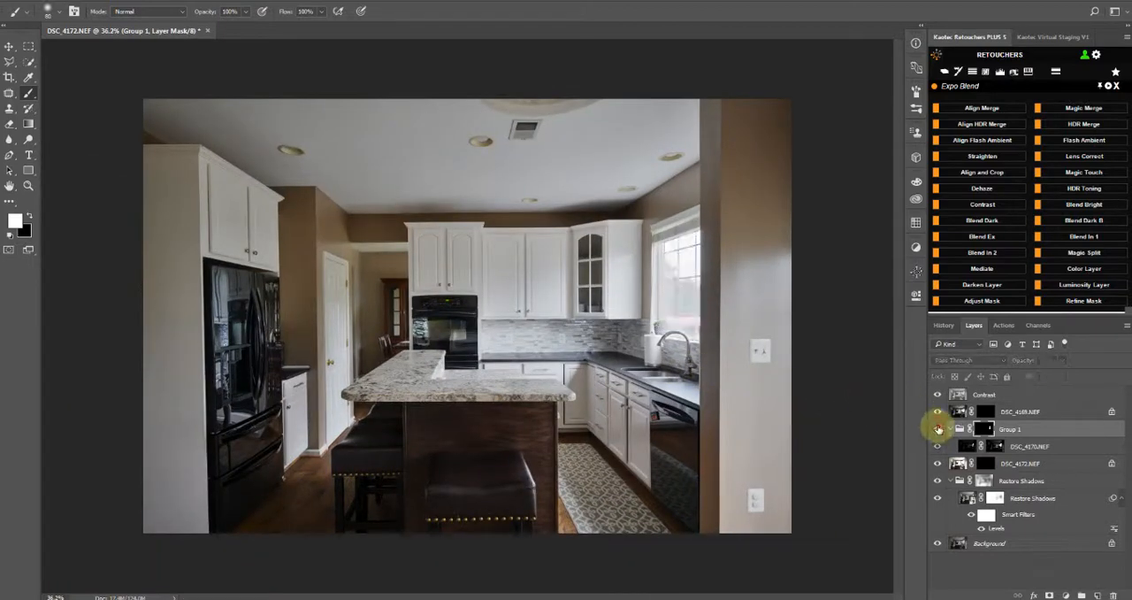
pyautogui.click(937, 429)
pyautogui.click(938, 429)
pyautogui.click(938, 430)
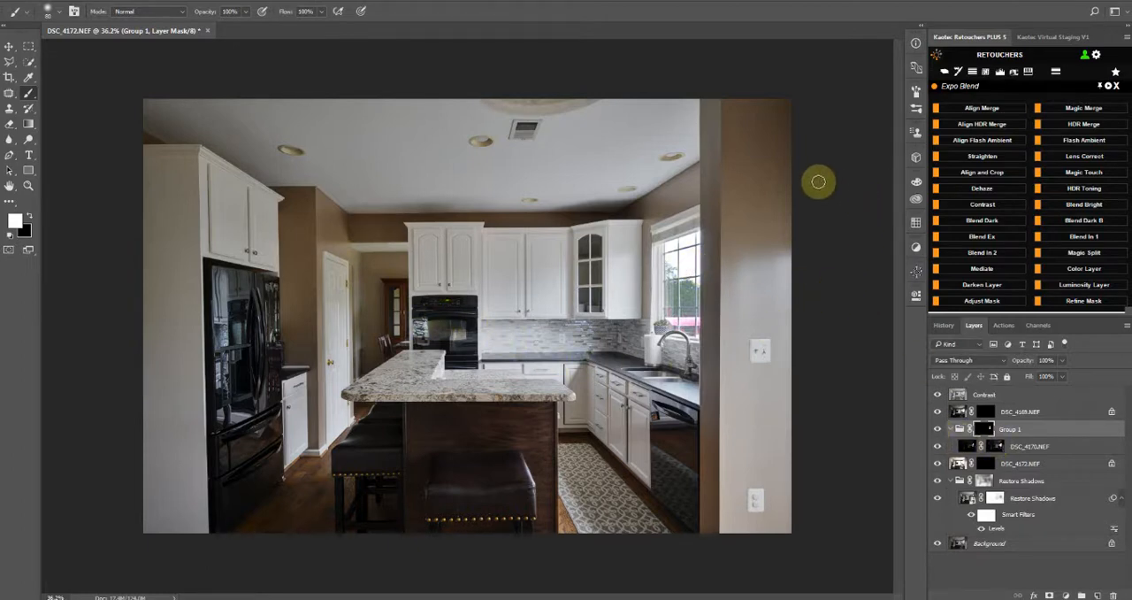
# Flatten the blended image with Snap Flatten and open it in the Camera Raw Filter
pyautogui.click(948, 75)
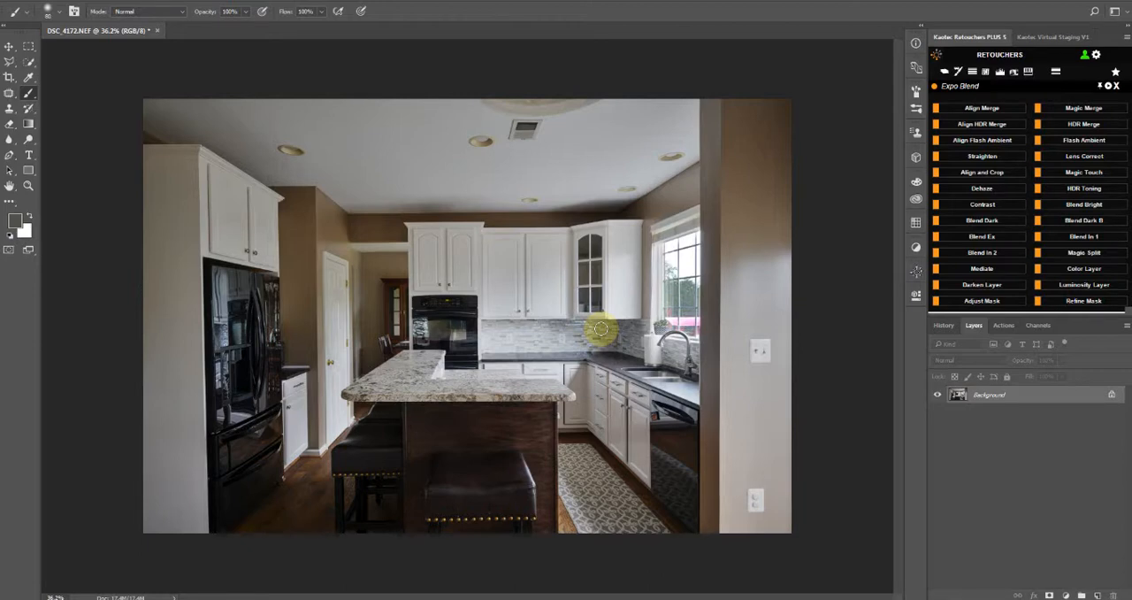
pyautogui.hotkey('ctrl', 'shift', 'a')
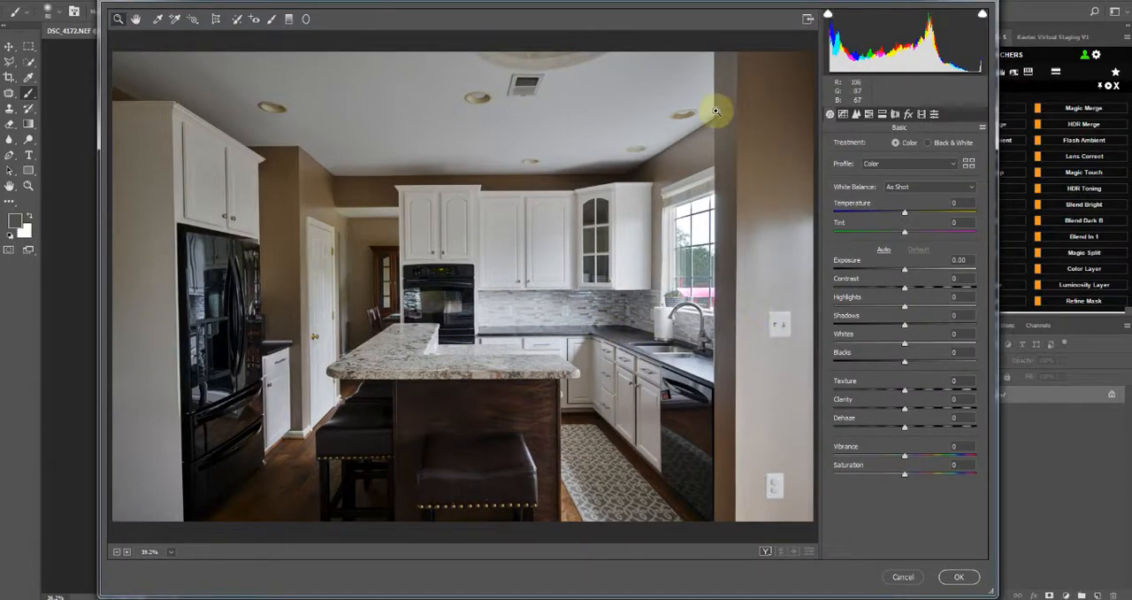
# Try raising Shadows to +30, reset Shadows to 0, and set Blacks to +100
pyautogui.moveTo(905, 324); pyautogui.dragTo(940, 363)
pyautogui.doubleClick(941, 363)
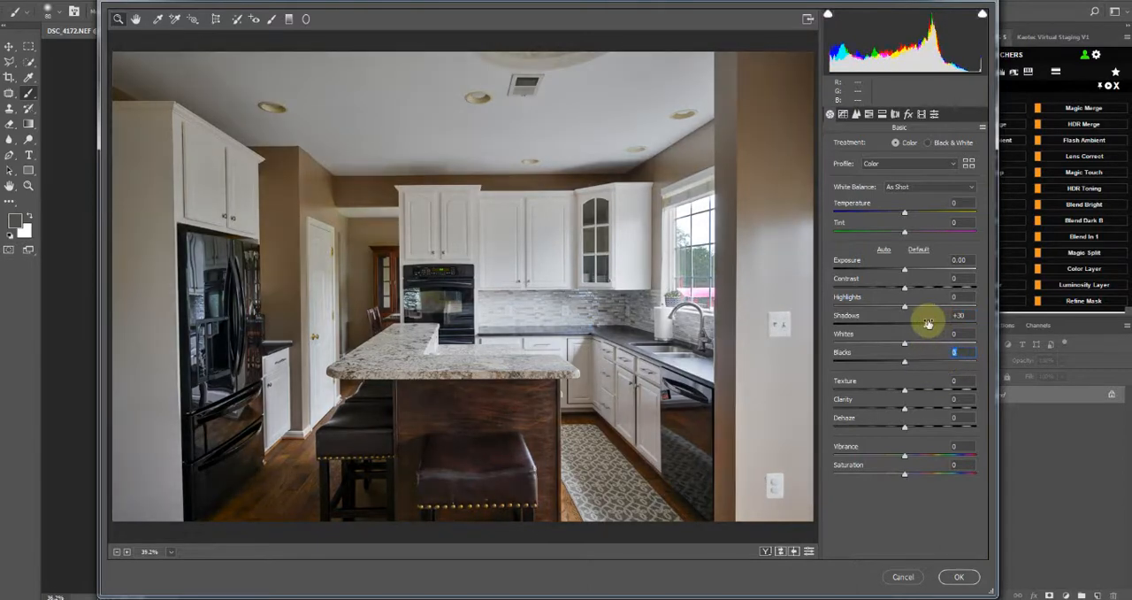
pyautogui.moveTo(930, 321); pyautogui.dragTo(983, 361)
pyautogui.doubleClick(916, 326)
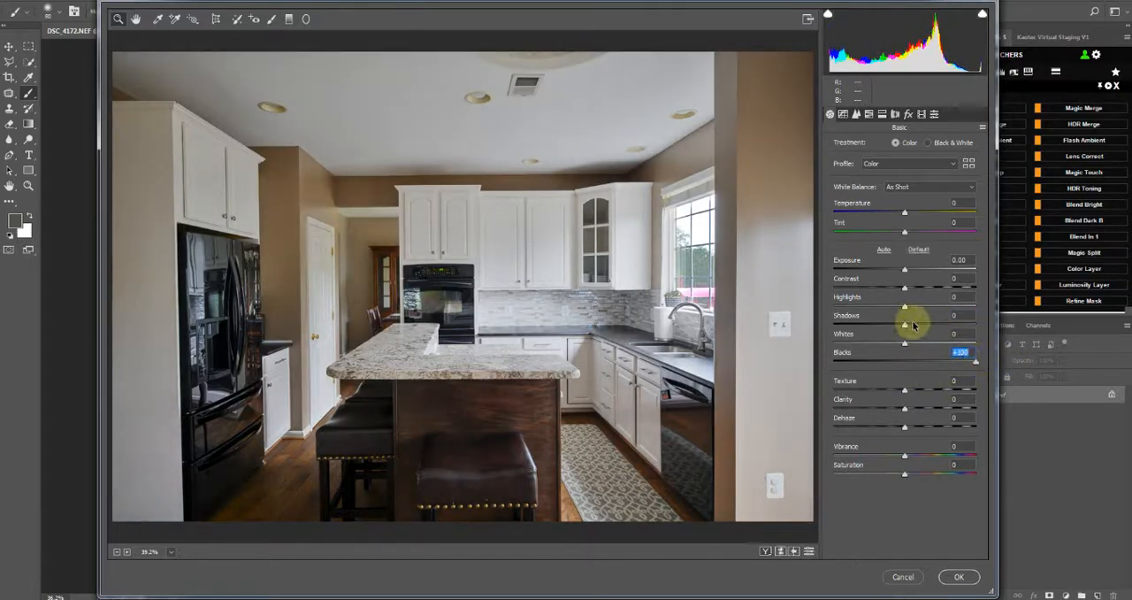
pyautogui.hotkey('ctrl', 'z')
pyautogui.hotkey('ctrl', 'z')
pyautogui.hotkey('ctrl', 'z')
pyautogui.hotkey('ctrl', 'z')
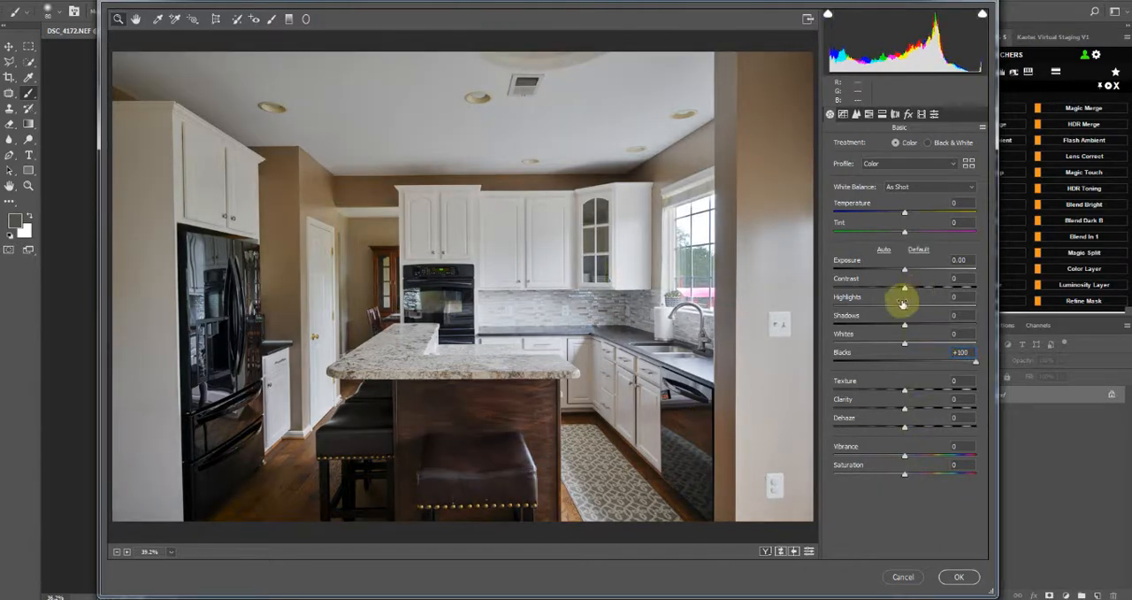
# Refine the tone and detail with Highlights -38, Shadows +21, Contrast +24, Texture +23 and Dehaze +20
pyautogui.moveTo(901, 307); pyautogui.dragTo(877, 310)
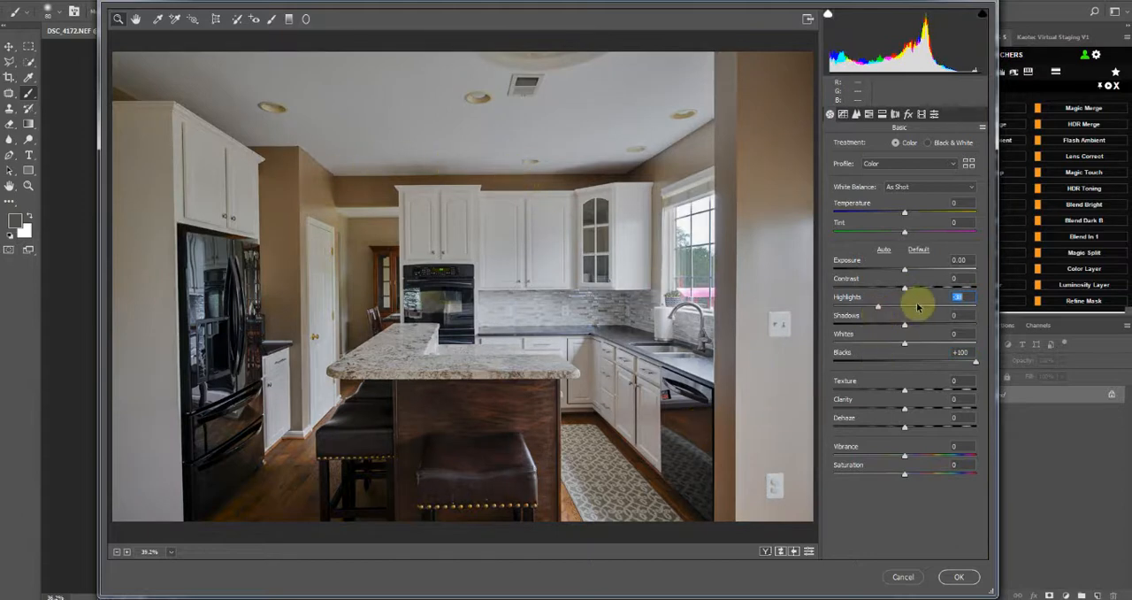
pyautogui.moveTo(909, 328); pyautogui.dragTo(919, 327)
pyautogui.moveTo(904, 287); pyautogui.dragTo(922, 287)
pyautogui.click(934, 390)
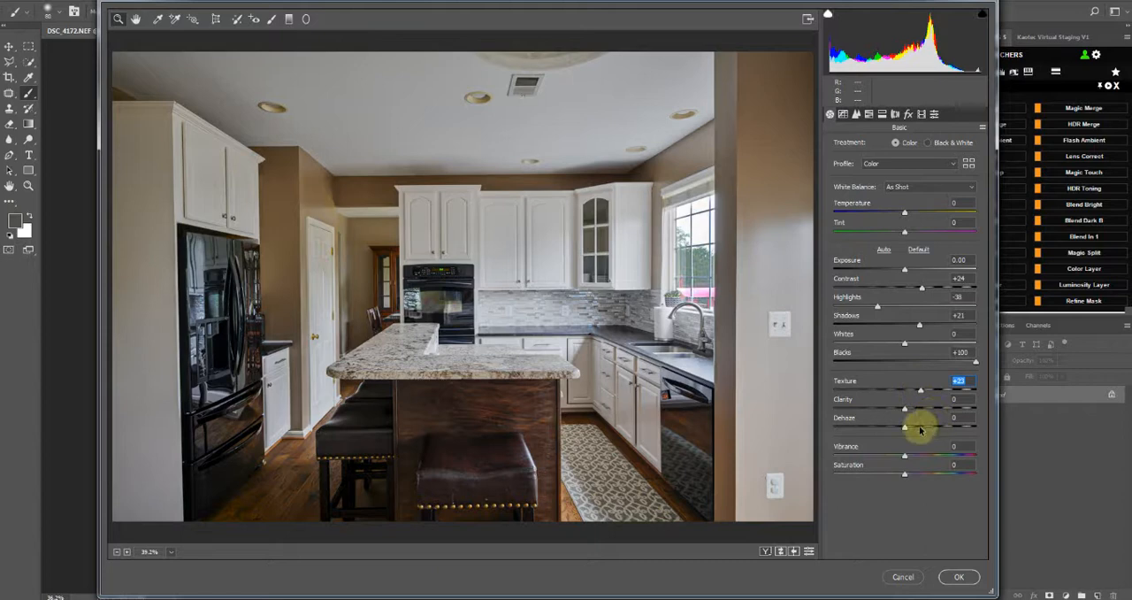
pyautogui.click(920, 429)
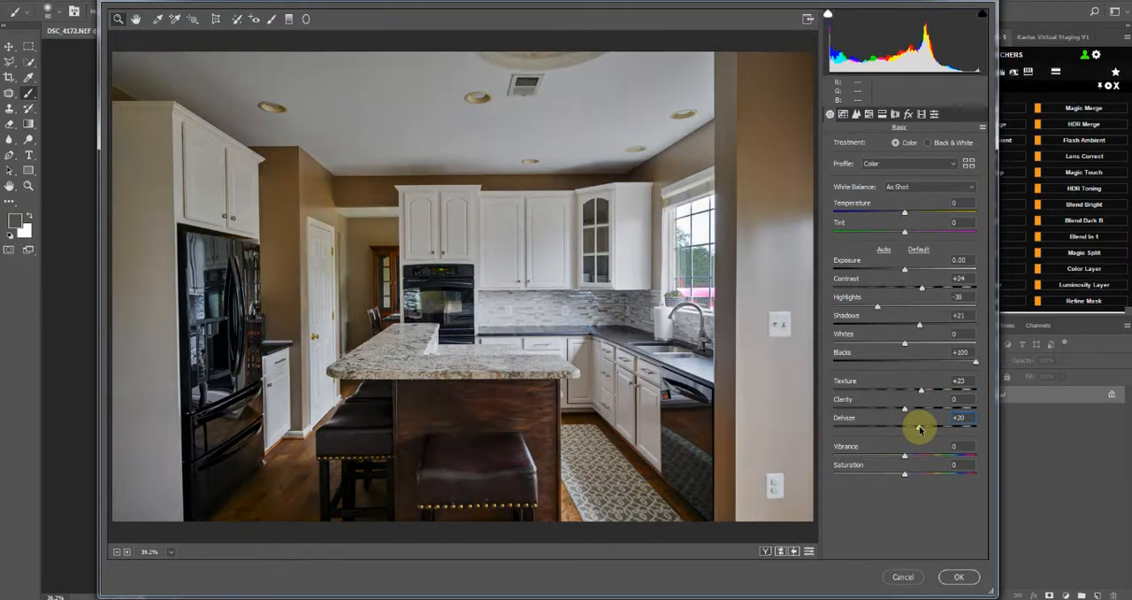
# Lower the HSL saturation of Oranges to -20 and Yellows to -42, and compare the photo with and without the change
pyautogui.click(870, 113)
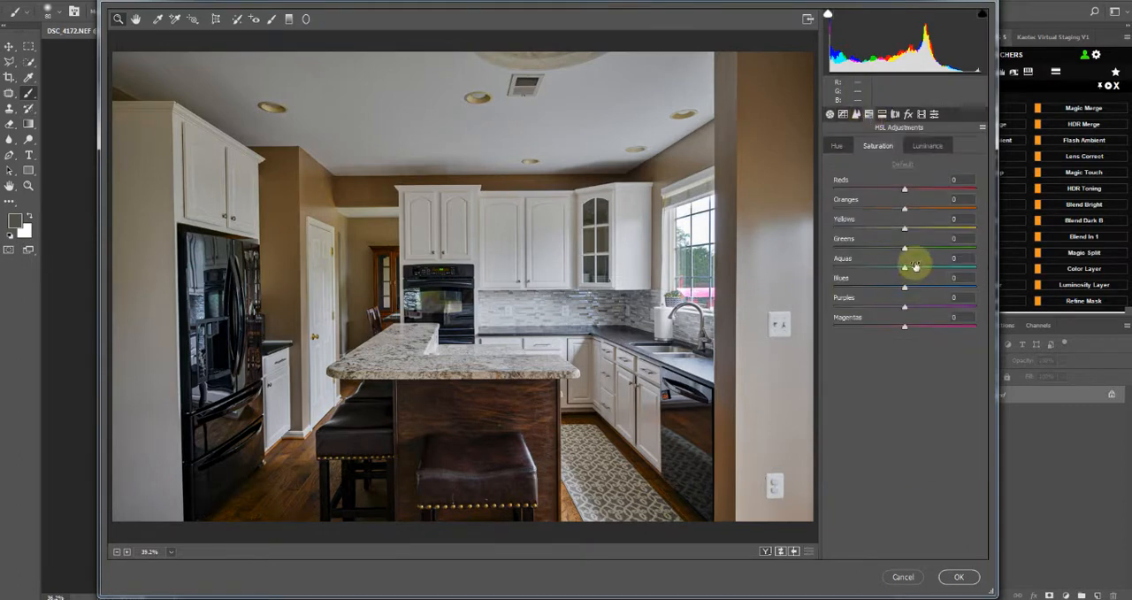
pyautogui.moveTo(902, 210); pyautogui.dragTo(874, 229)
pyautogui.press('p')
pyautogui.press('p')
pyautogui.press('p')
pyautogui.press('p')
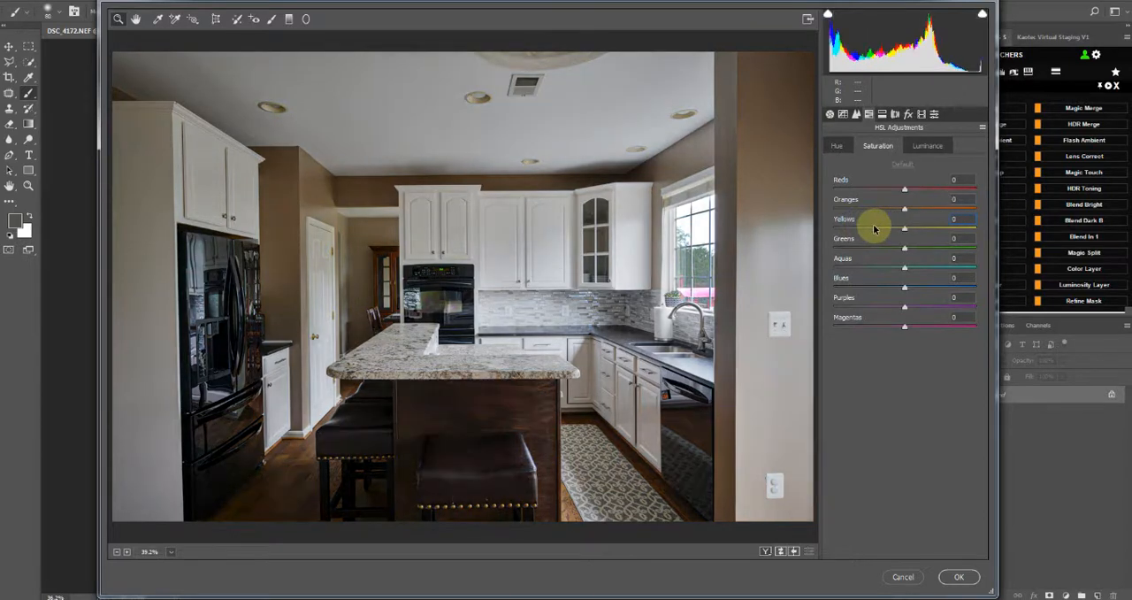
# Raise Whites to +39 in the Basic adjustments, checking the preview with and without the change
pyautogui.click(830, 114)
pyautogui.click(927, 344)
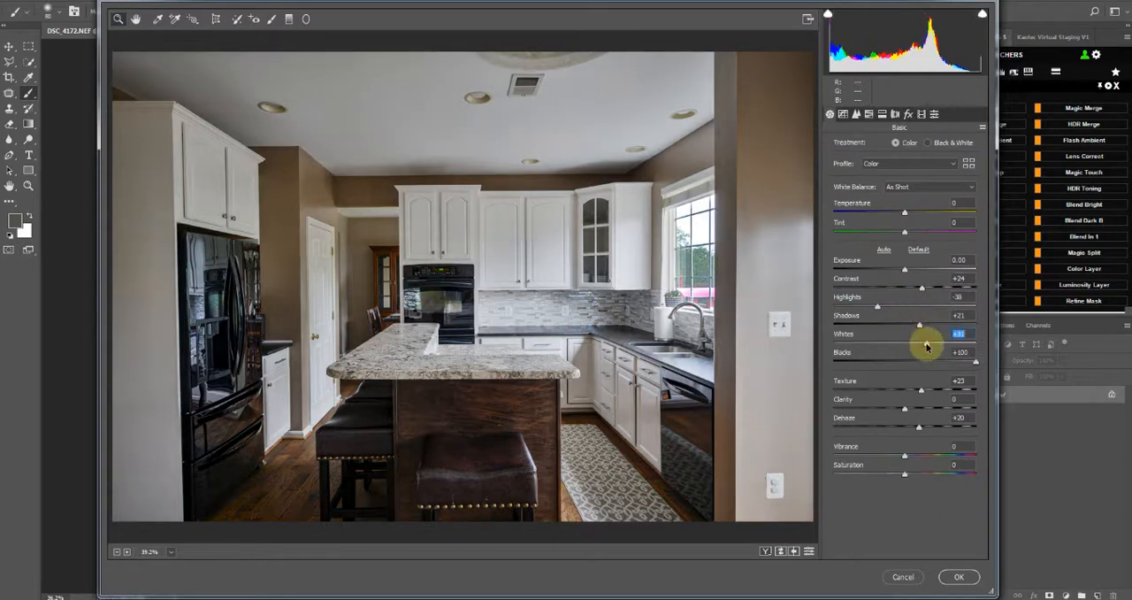
pyautogui.press('p')
pyautogui.press('p')
pyautogui.moveTo(928, 345); pyautogui.dragTo(932, 346)
# Compare the whole kitchen before and after the Basic tone adjustments, examining the cabinets, ceiling and walls
pyautogui.press('p')
pyautogui.press('p')
pyautogui.press('p')
pyautogui.press('p')
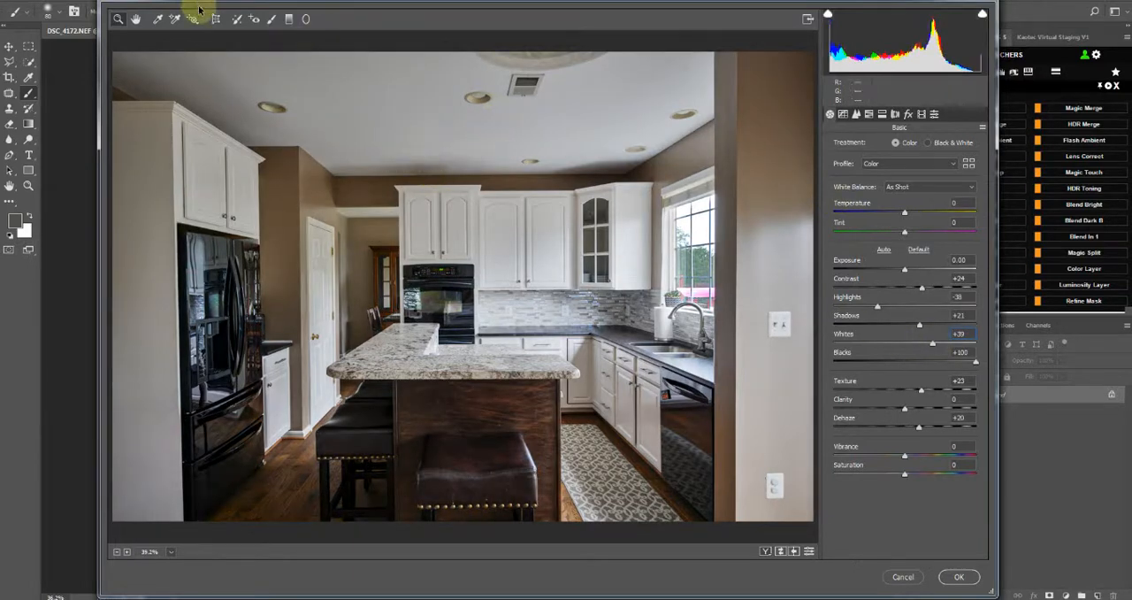
pyautogui.press('p')
pyautogui.press('p')
pyautogui.press('p')
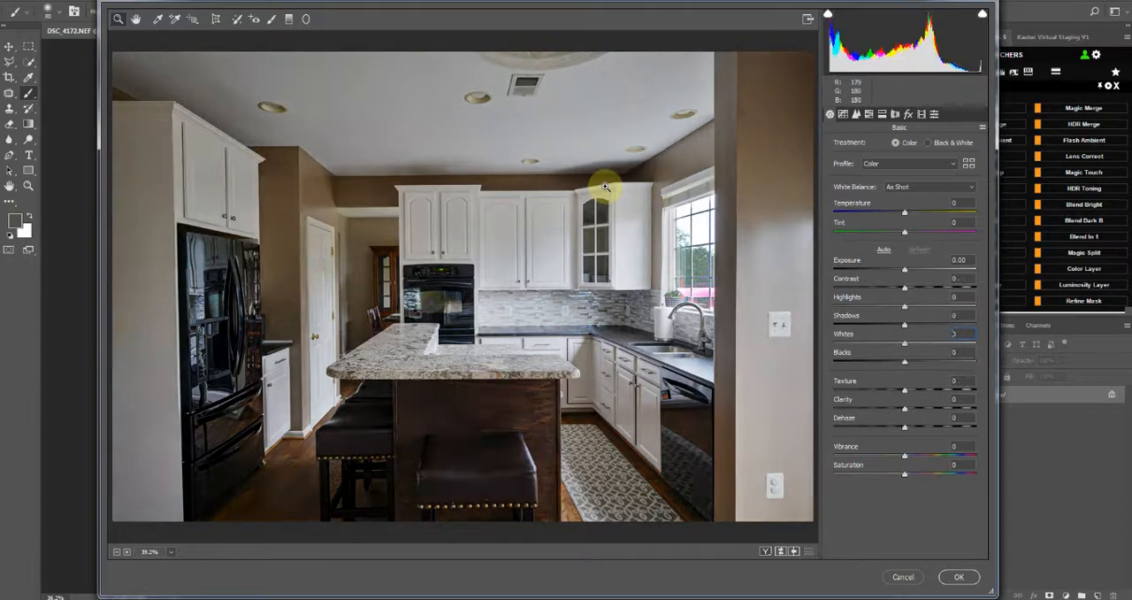
pyautogui.press('p')
pyautogui.press('p')
pyautogui.press('p')
pyautogui.press('p')
pyautogui.press('p')
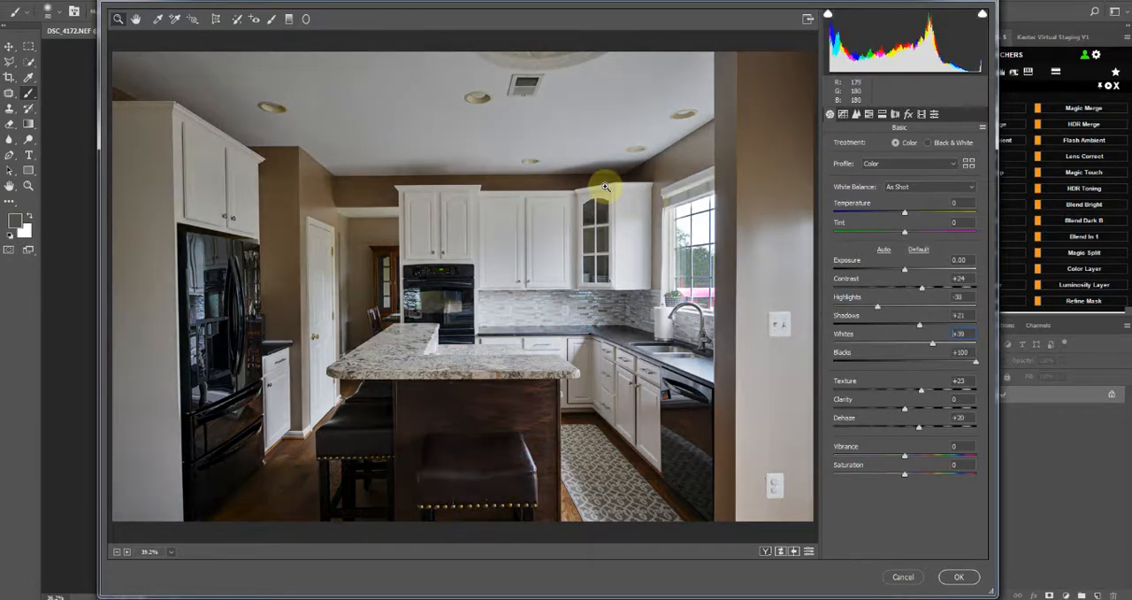
# Lower the HSL saturation of Oranges to -31 and Yellows to -56, and compare the result with the unadjusted photo
pyautogui.click(869, 113)
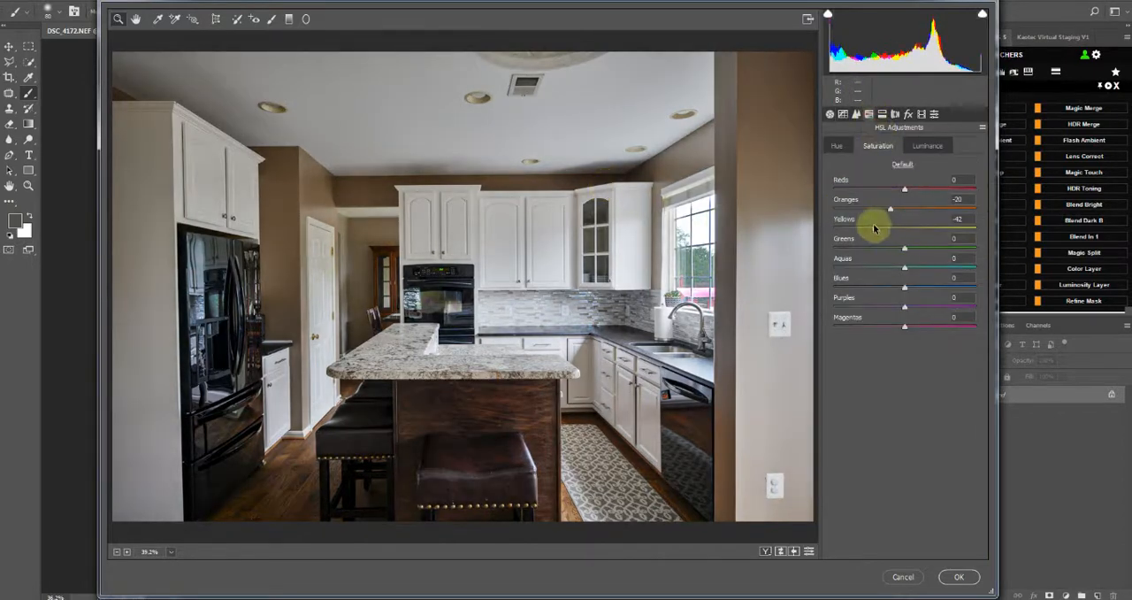
pyautogui.moveTo(889, 209)
pyautogui.mouseDown()
pyautogui.moveTo(865, 217)
pyautogui.moveTo(884, 216)
pyautogui.mouseUp()
pyautogui.moveTo(877, 231); pyautogui.dragTo(865, 230)
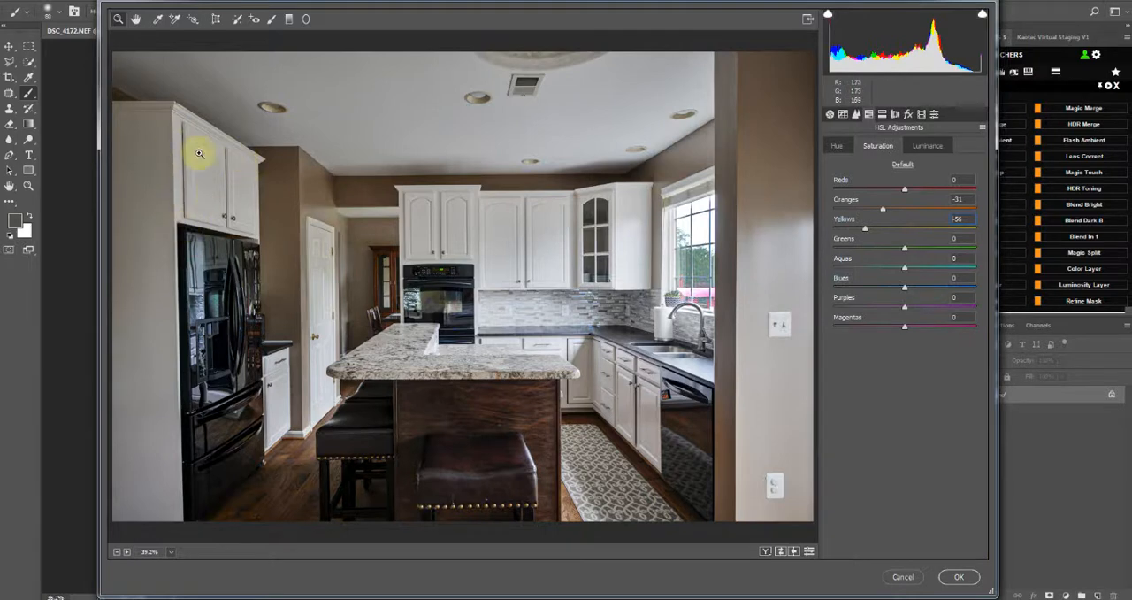
pyautogui.press('p')
pyautogui.press('p')
pyautogui.press('p')
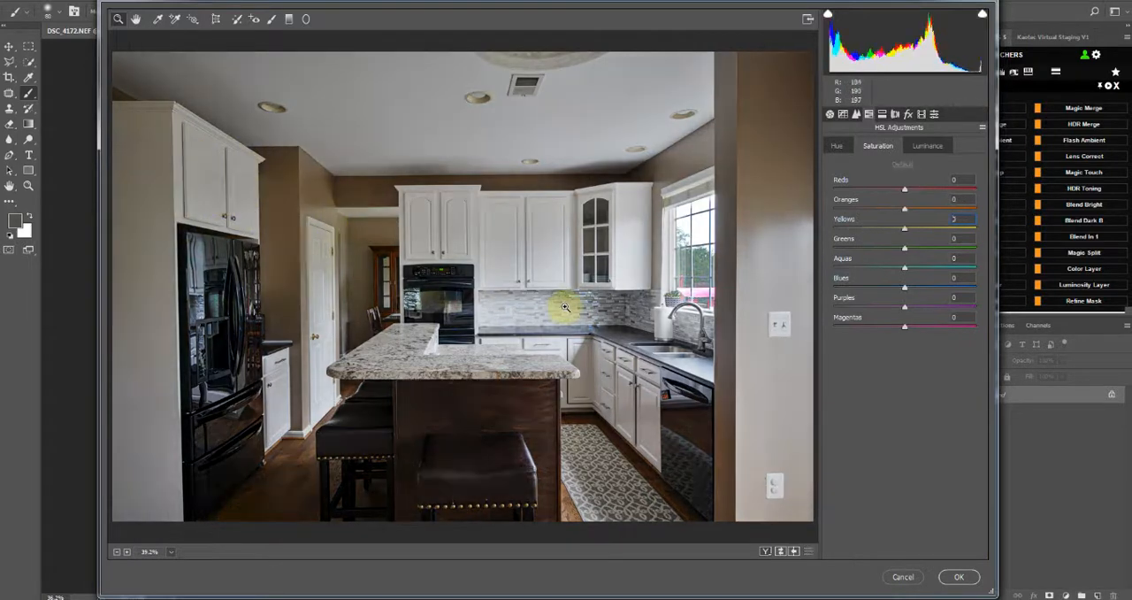
# With the Transform tool, draw a vertical Upright guide along the wall corner beside the white door and align its ends to the edge
pyautogui.click(830, 115)
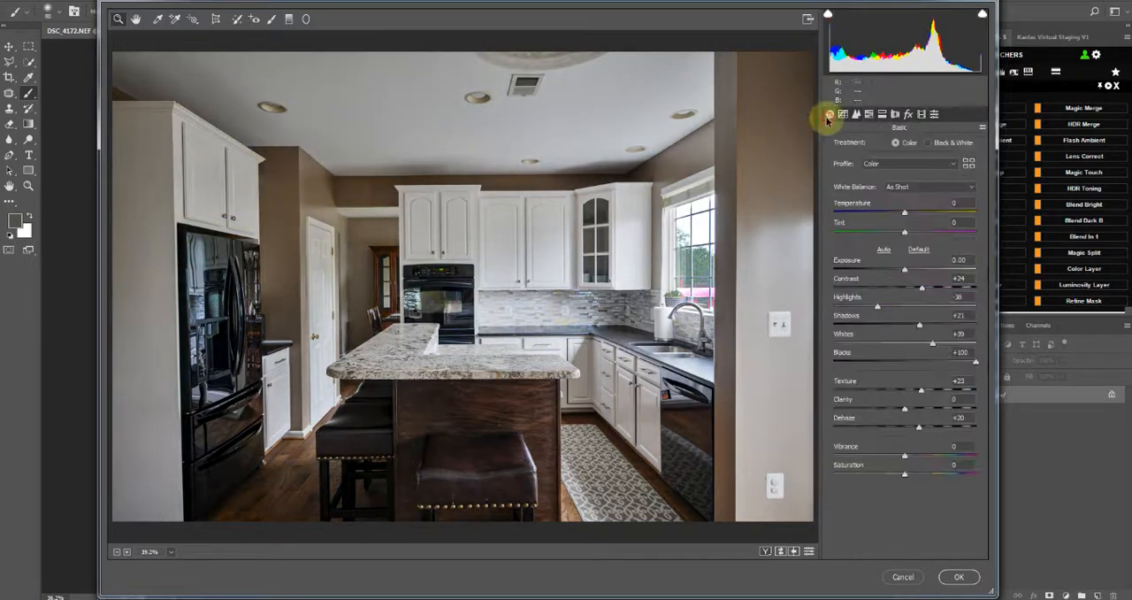
pyautogui.click(216, 19)
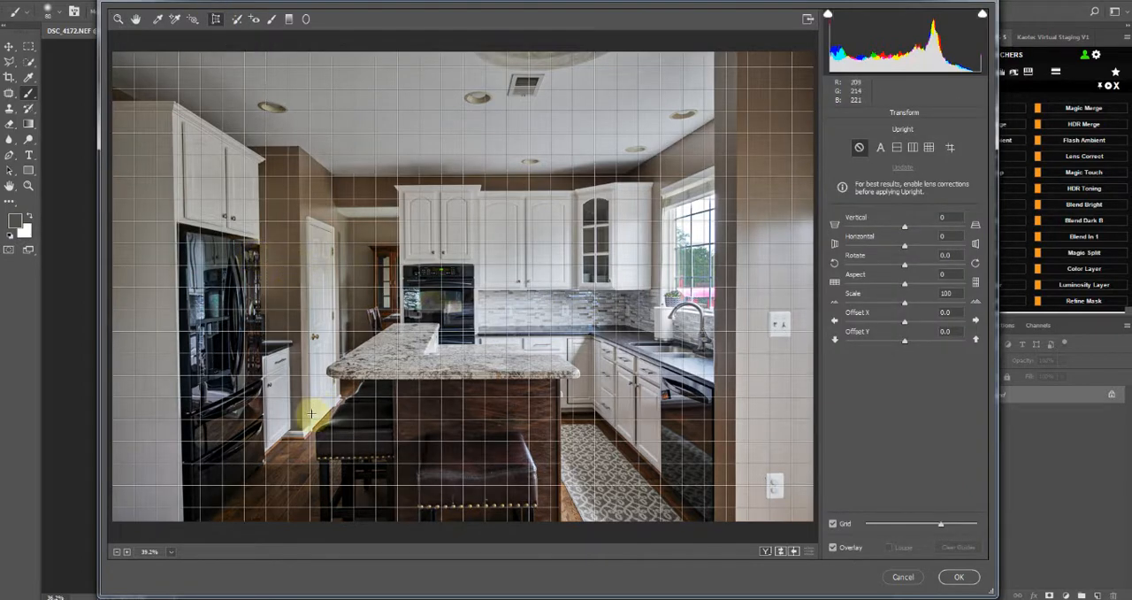
pyautogui.moveTo(302, 422); pyautogui.dragTo(302, 182)
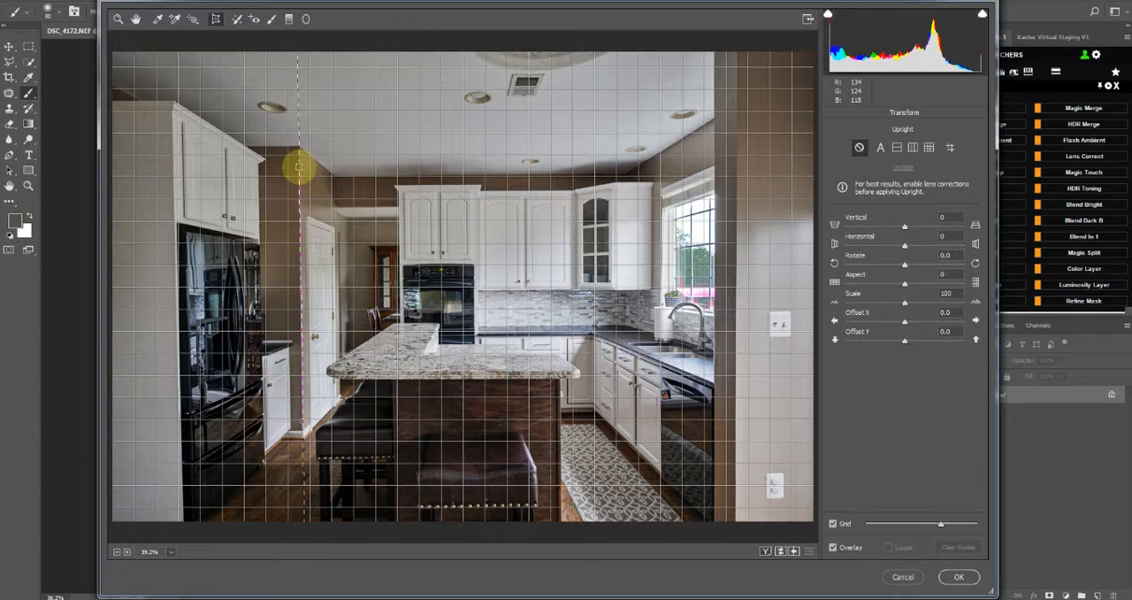
pyautogui.moveTo(299, 168); pyautogui.dragTo(299, 166)
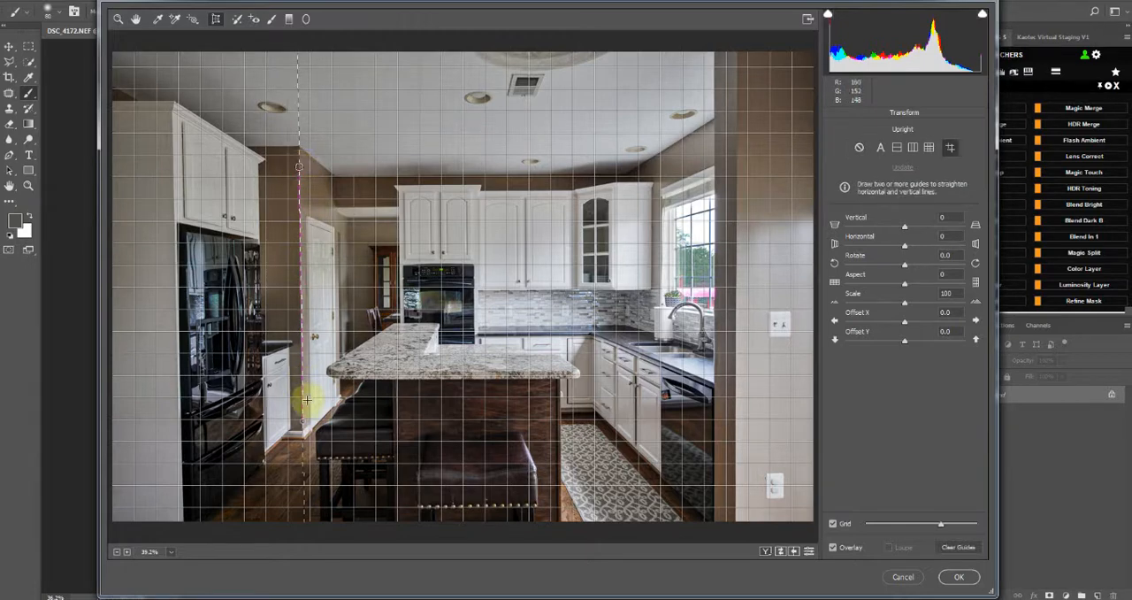
pyautogui.click(308, 400)
pyautogui.click(305, 398)
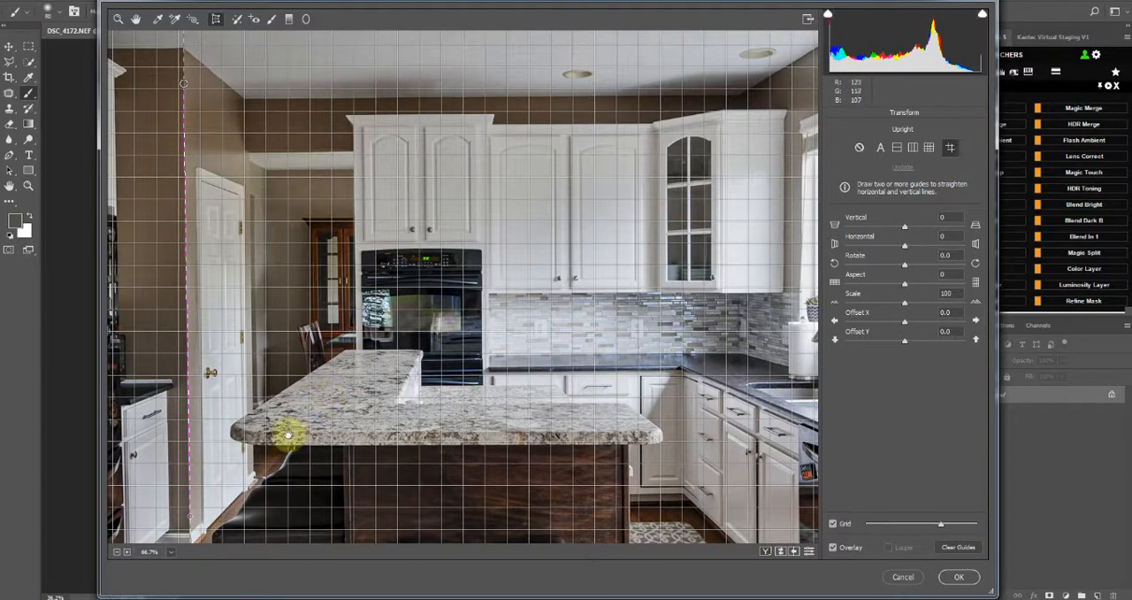
pyautogui.moveTo(291, 430); pyautogui.dragTo(329, 427)
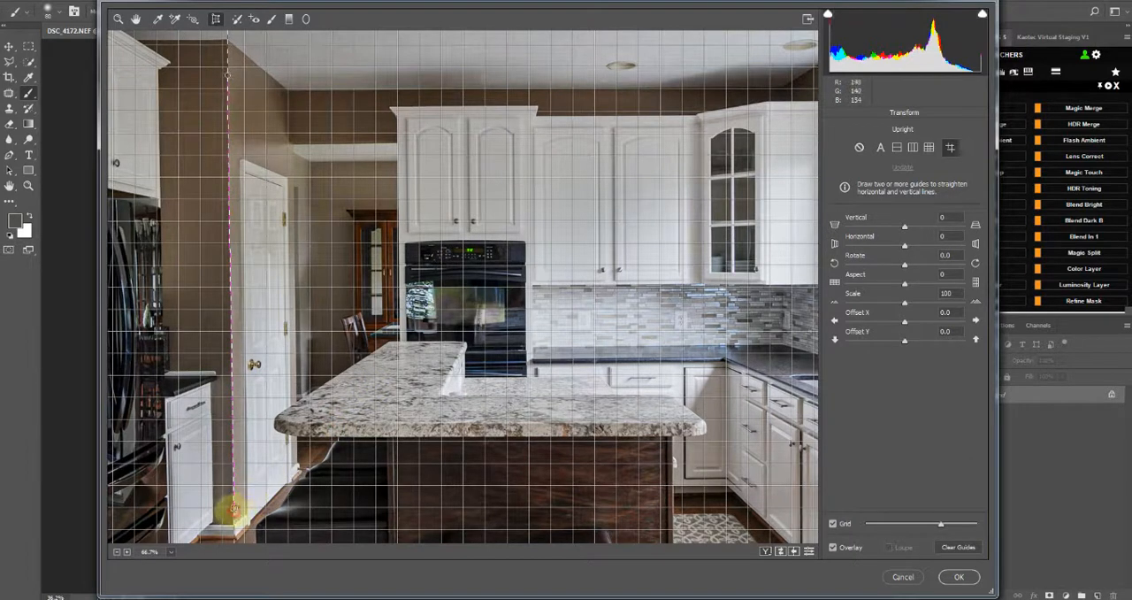
pyautogui.moveTo(235, 509); pyautogui.dragTo(230, 506)
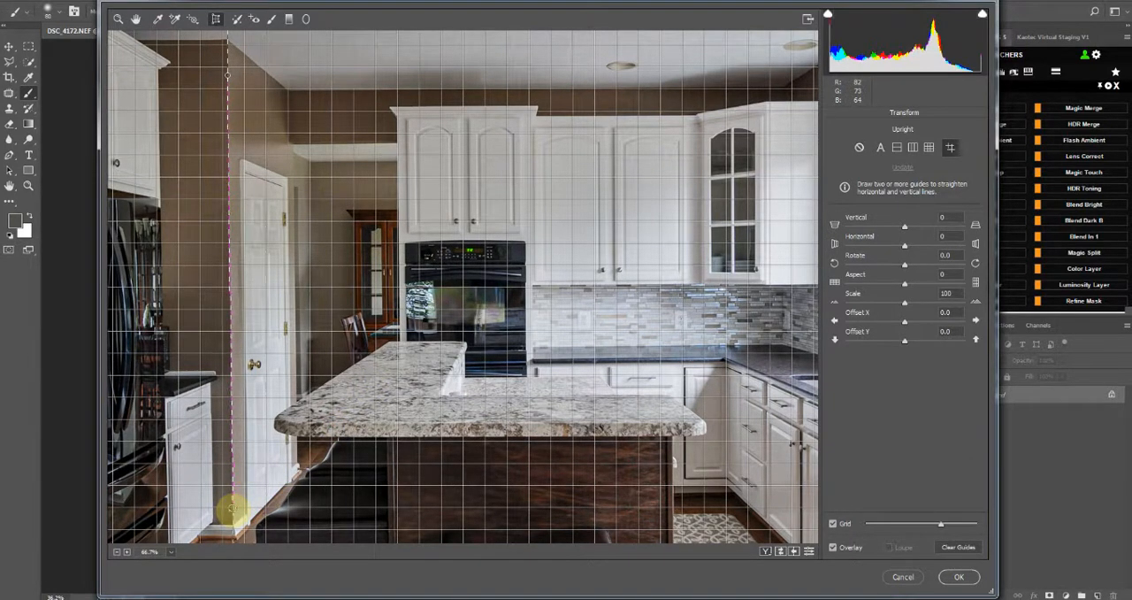
# Draw a second vertical Upright guide along the wall edge between the window and the light switch to straighten the verticals
pyautogui.moveTo(646, 189); pyautogui.dragTo(183, 219)
pyautogui.moveTo(691, 271); pyautogui.dragTo(588, 270)
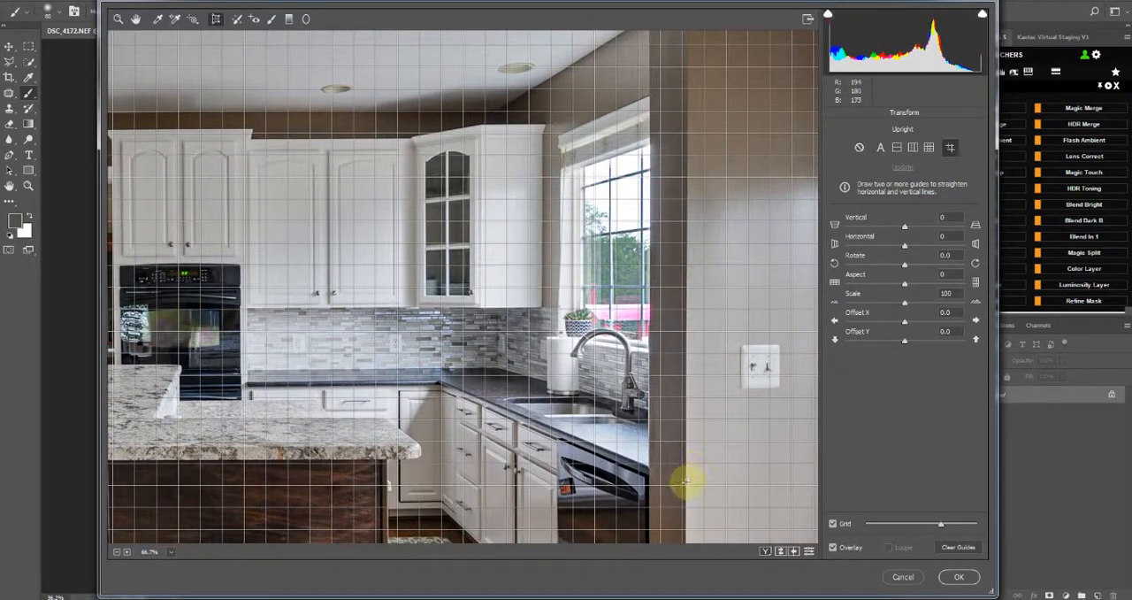
pyautogui.moveTo(686, 484); pyautogui.dragTo(688, 109)
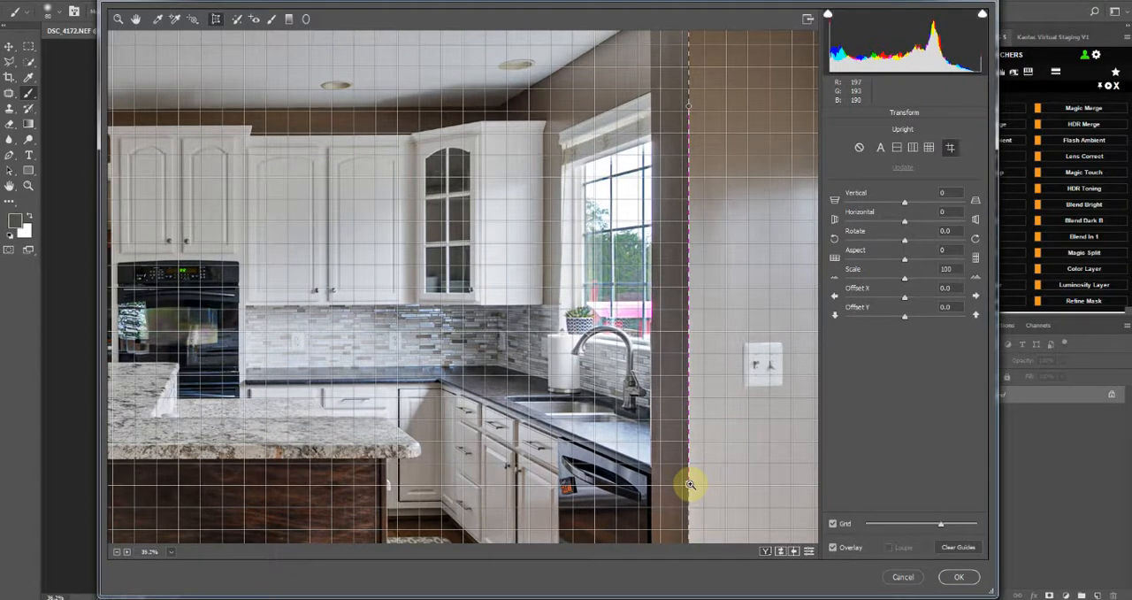
# Check the straightened photo as a whole and apply the Camera Raw adjustments to the Background layer
pyautogui.hotkey('ctrl', '0')
pyautogui.hotkey('ctrl', '-')
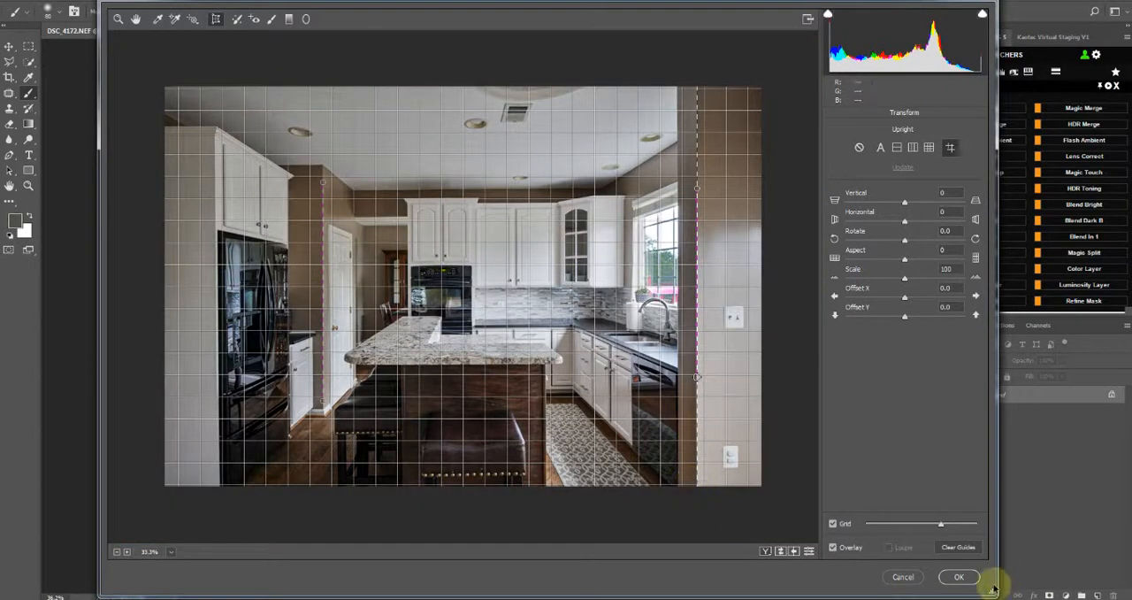
pyautogui.click(973, 580)
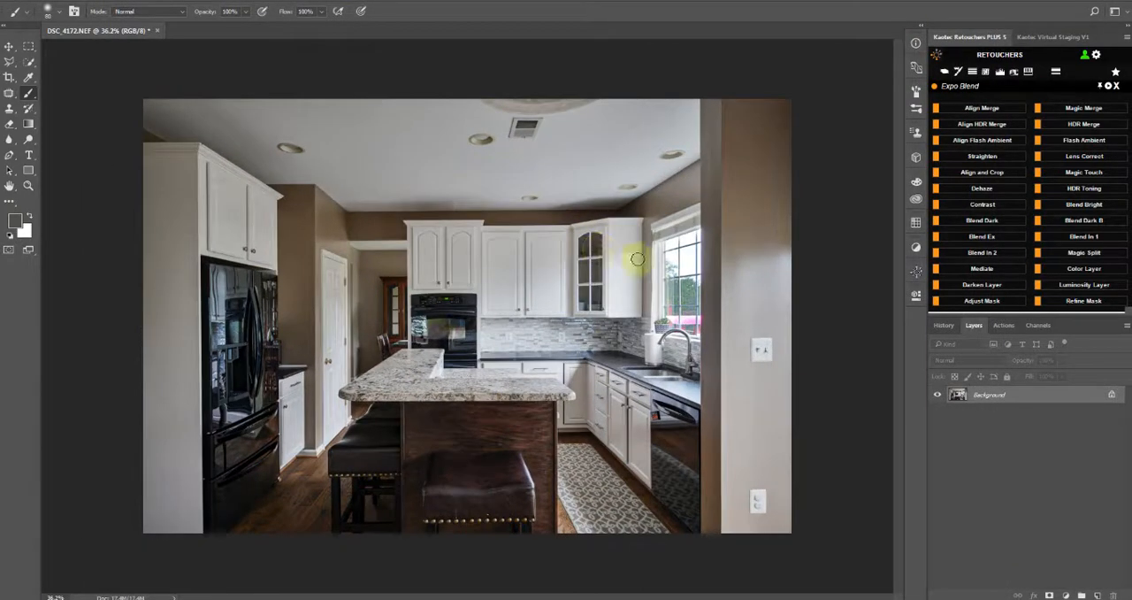
pyautogui.scroll(1, 637, 258)
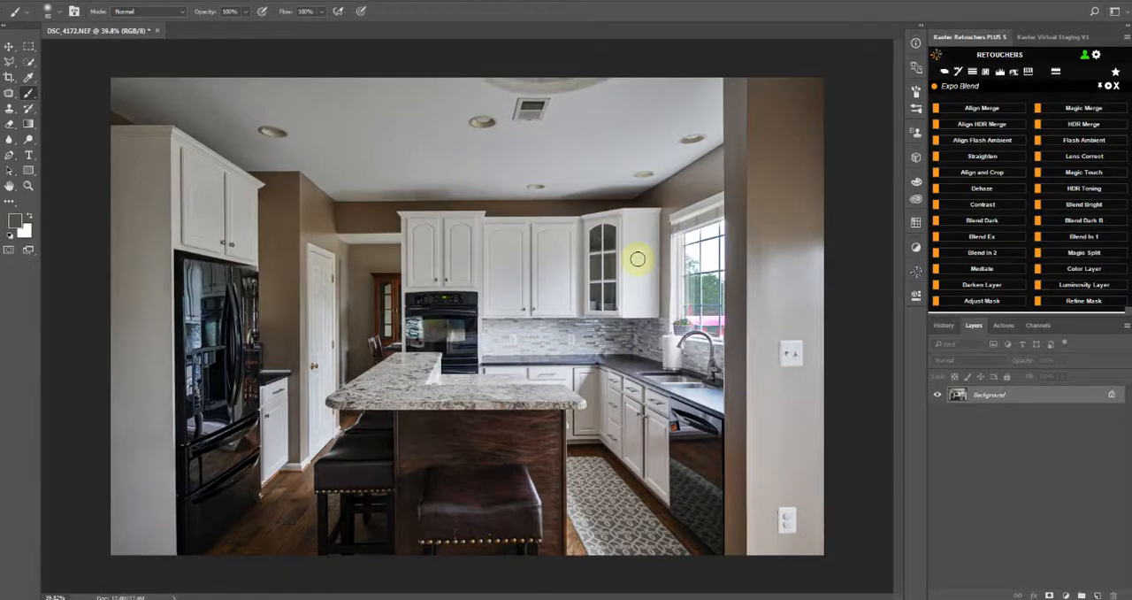